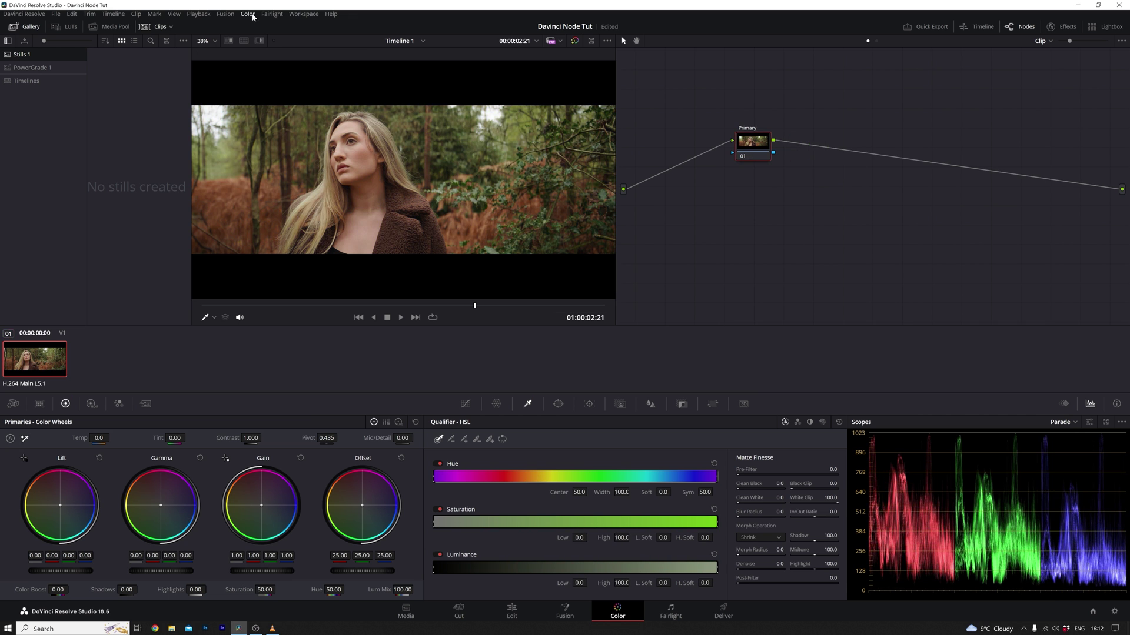
Add a parallel node after Primary to show the mixer layout, then bring up the mixer's options
right_click(755, 147)
mouse_move(779, 190)
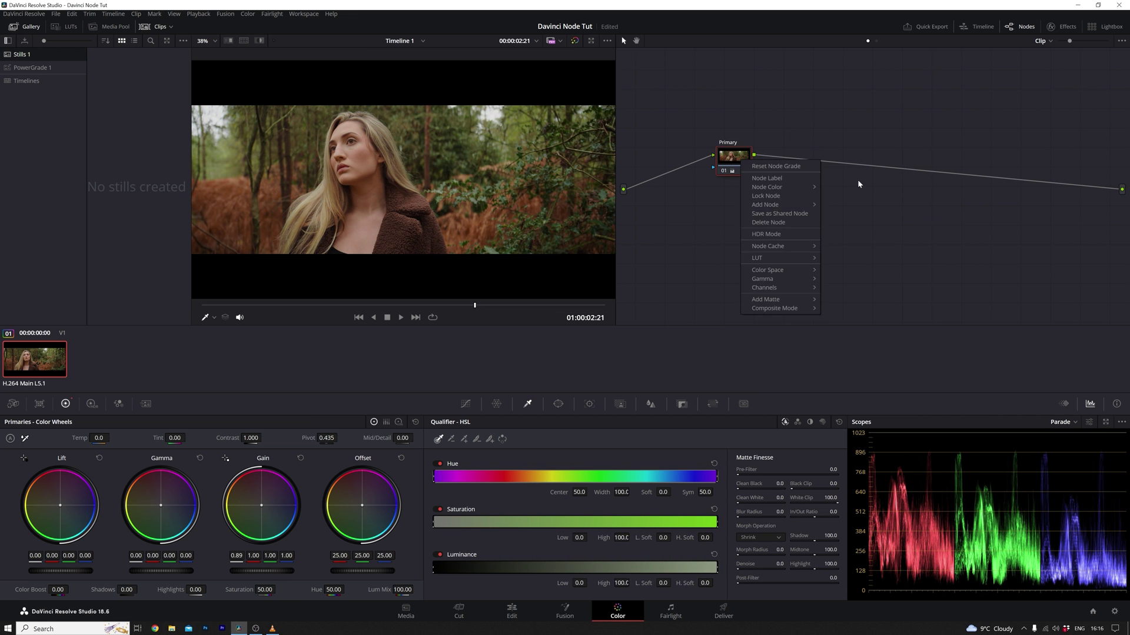
left_click(856, 179)
right_click(863, 168)
mouse_move(894, 175)
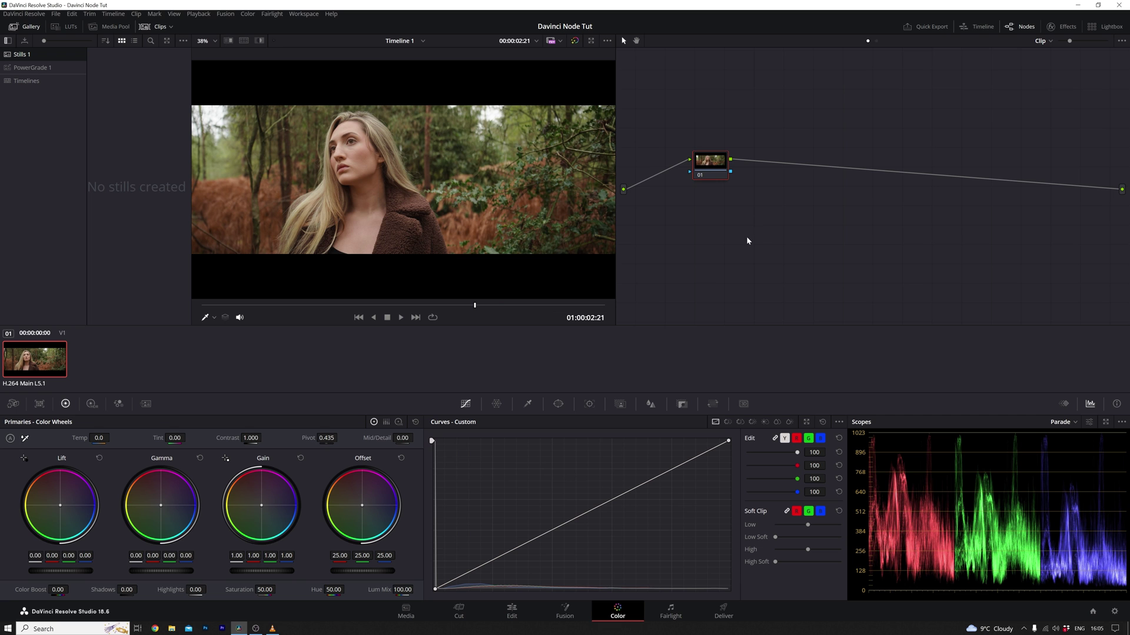
mouse_move(707, 166)
left_mouse_down()
mouse_move(684, 163)
mouse_move(705, 161)
left_mouse_up()
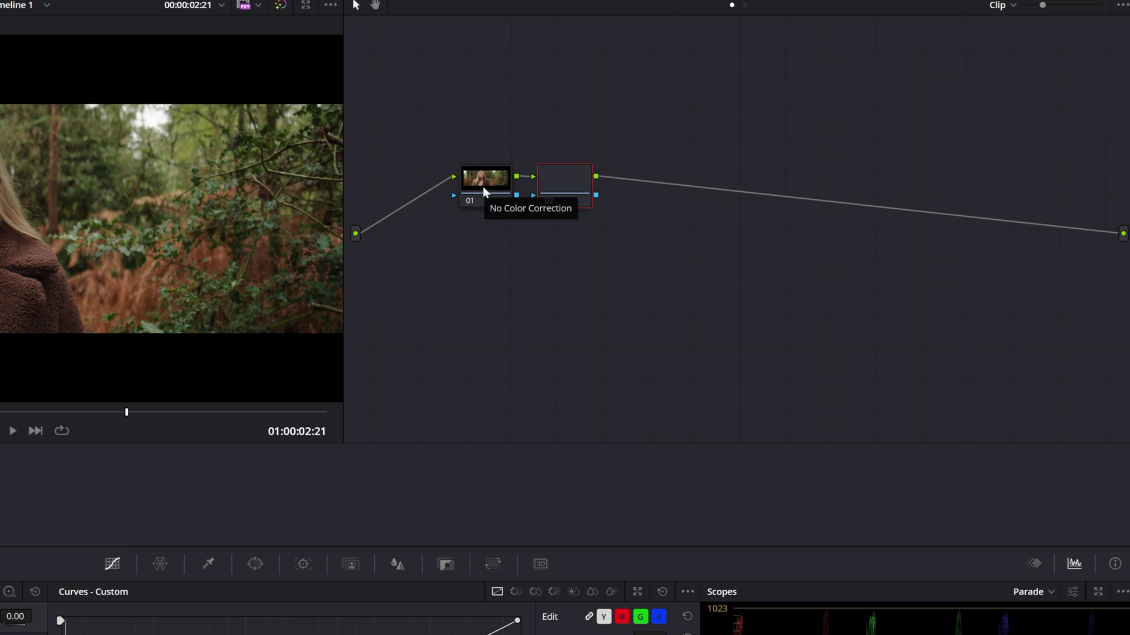
key("alt+s")
key("alt+s")
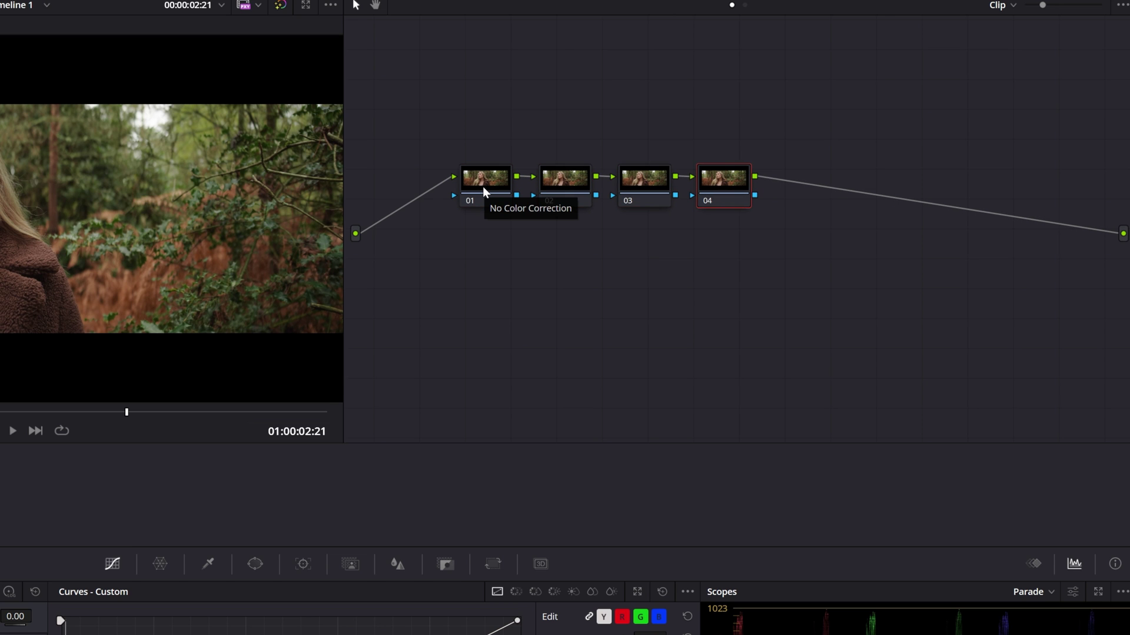
key("alt+s")
left_click_drag(569, 169, 578, 97)
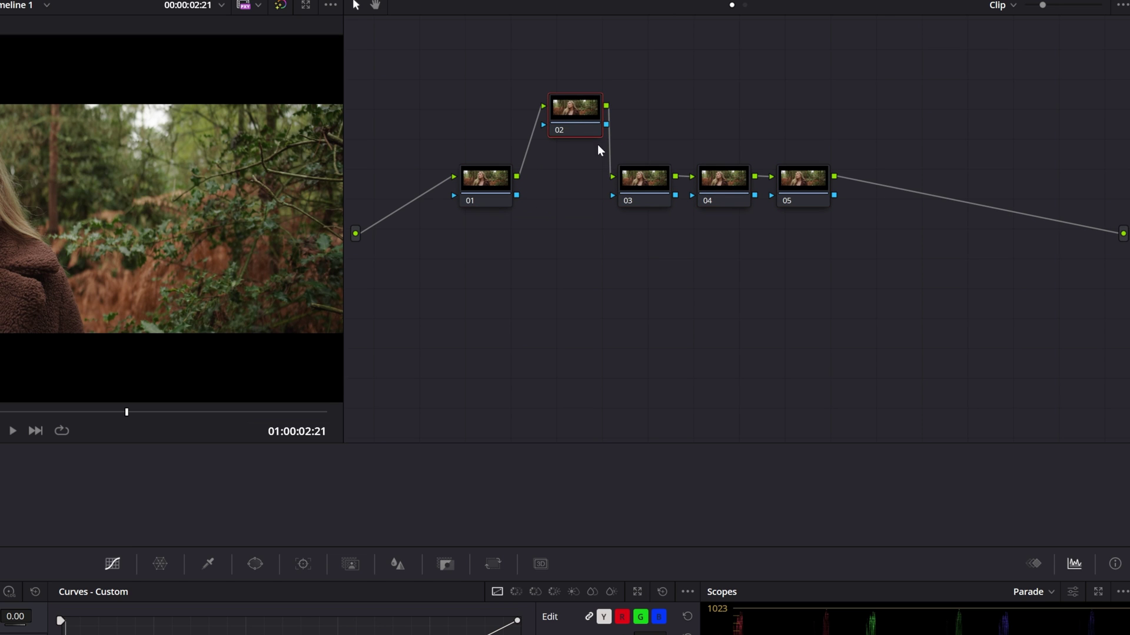
left_click_drag(641, 185, 730, 115)
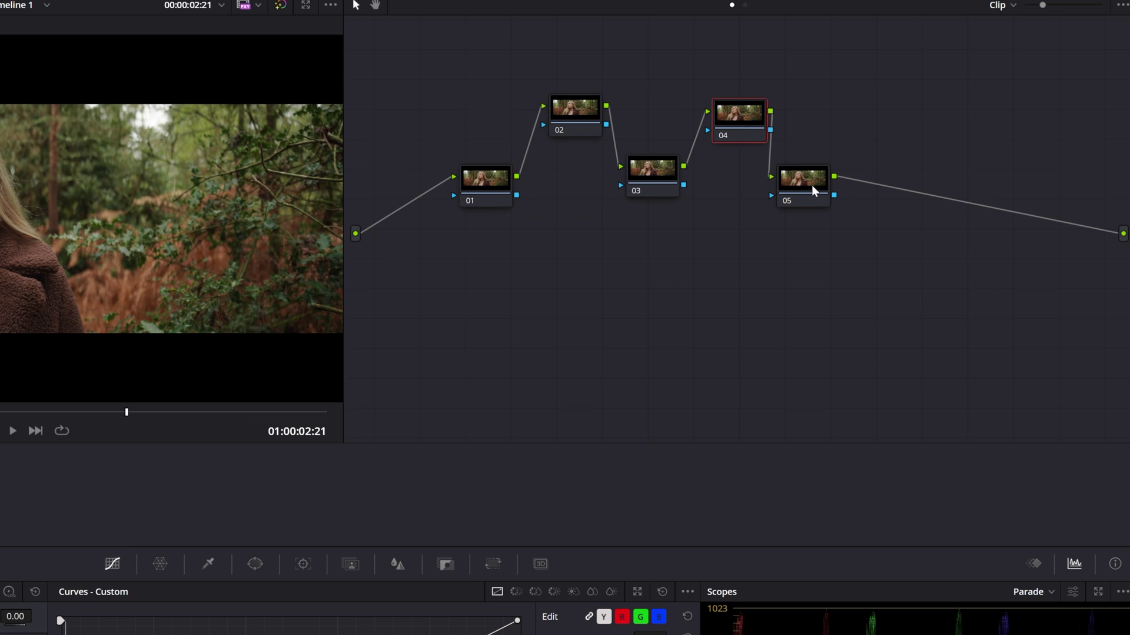
left_click_drag(811, 185, 841, 182)
left_click(468, 179)
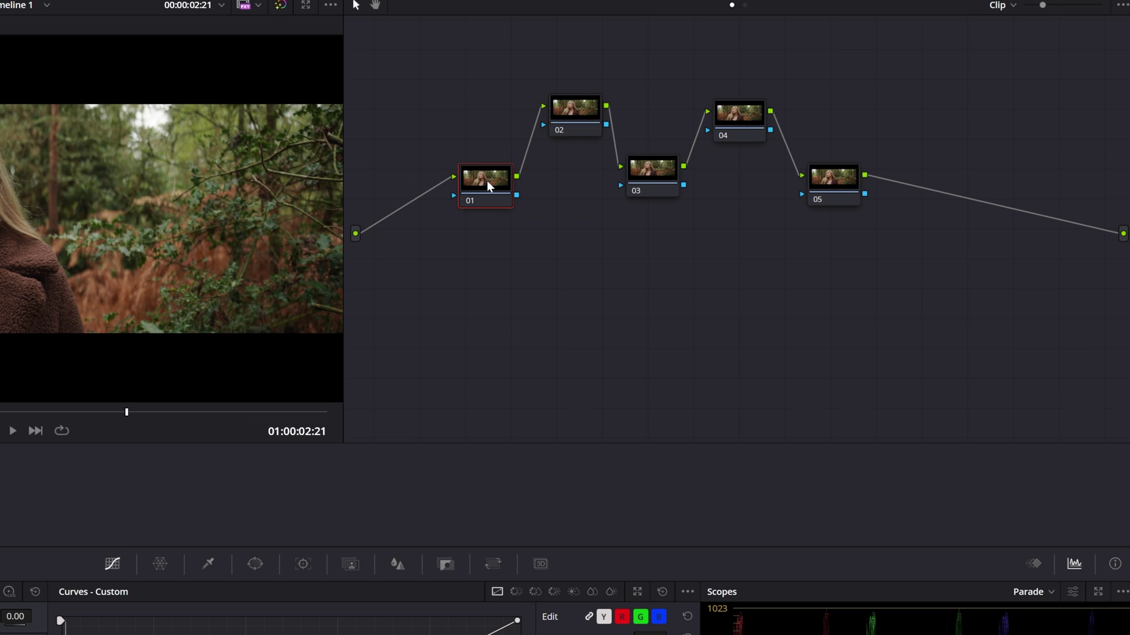
left_click_drag(486, 182, 474, 176)
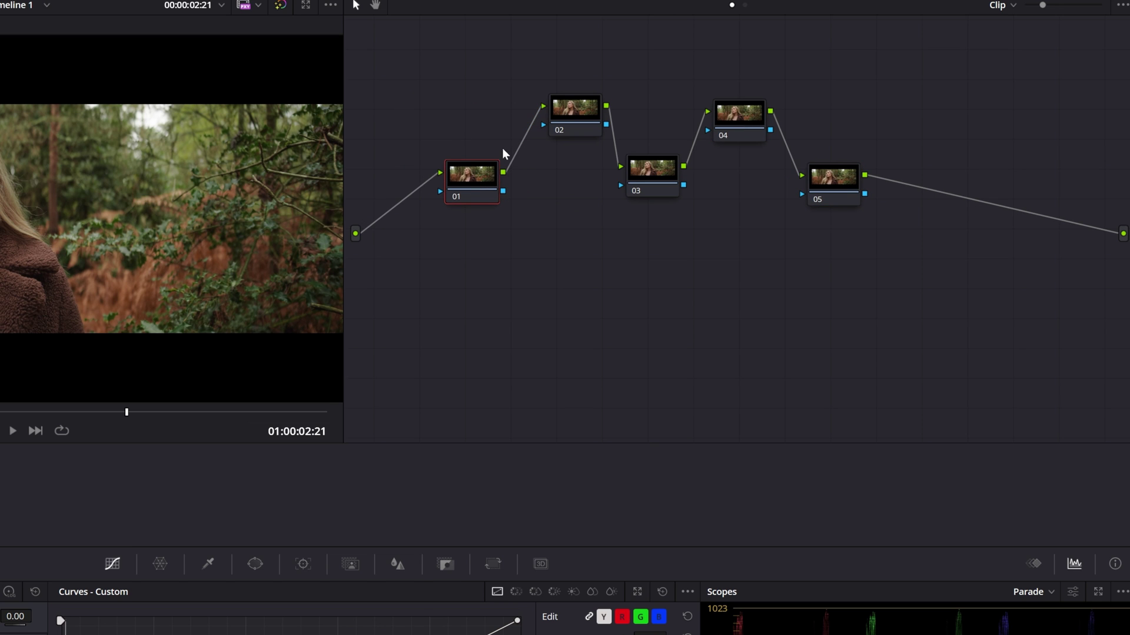
left_click_drag(552, 107, 532, 134)
left_click_drag(652, 173, 651, 170)
left_click(828, 185)
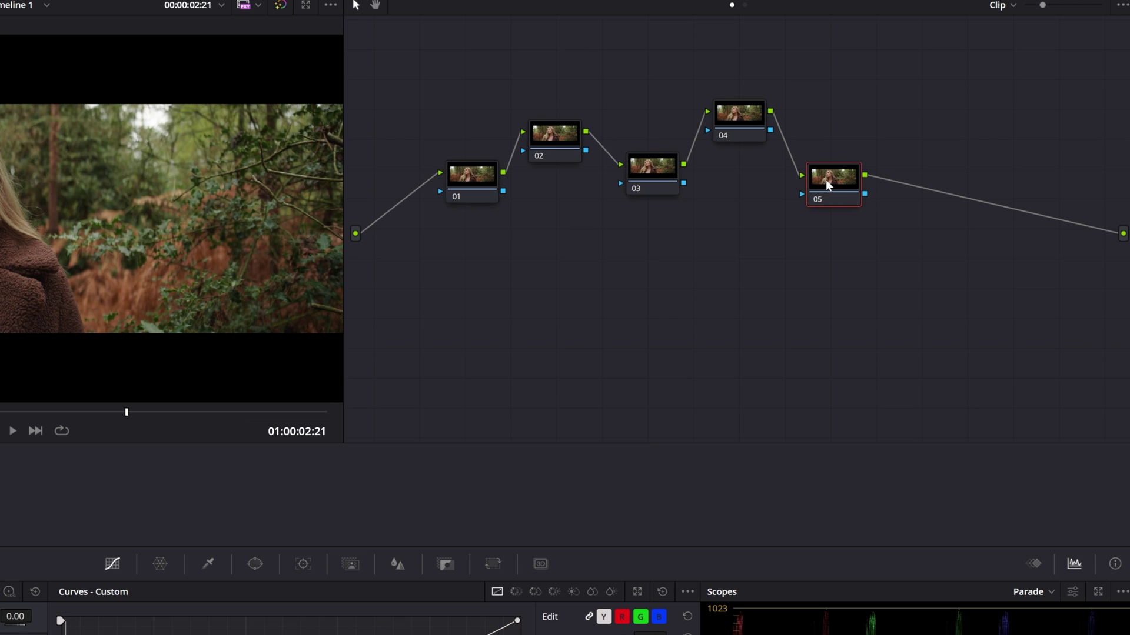
key("Delete")
key("Delete")
key("Delete")
key("Delete")
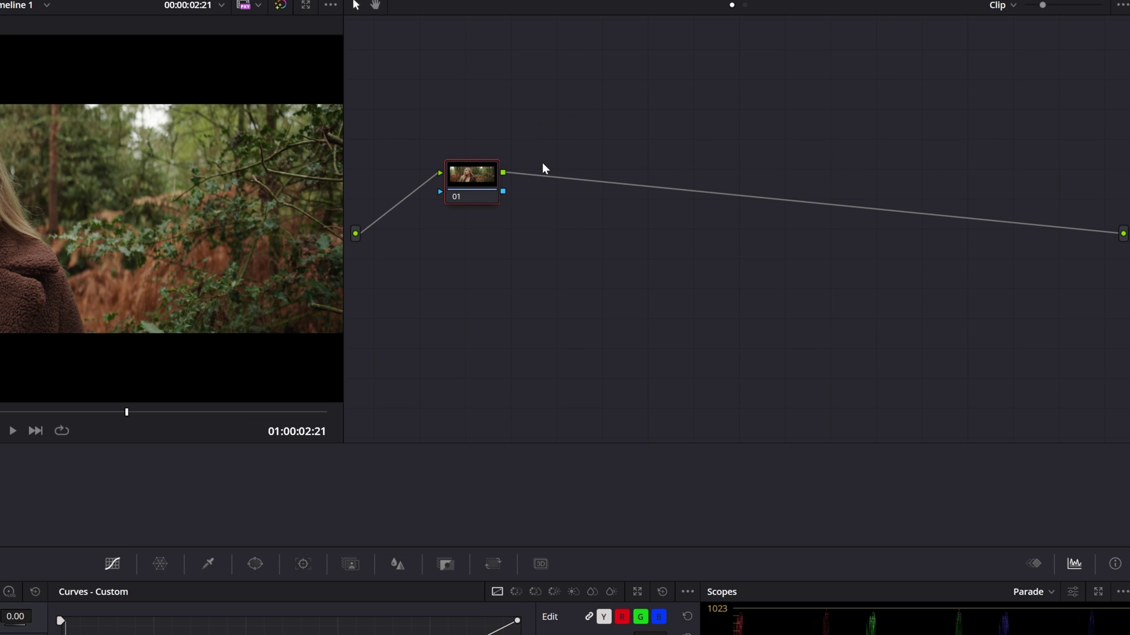
key("alt+s")
key("alt+s")
key("alt+s")
key("alt+s")
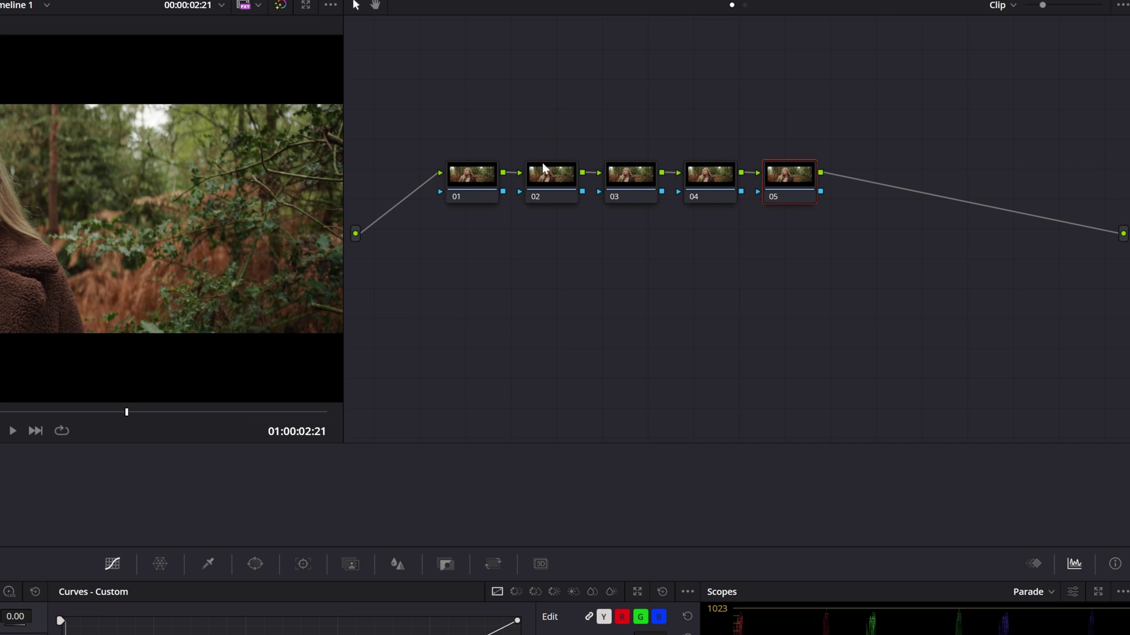
key("Delete")
key("Delete")
key("Delete")
key("Delete")
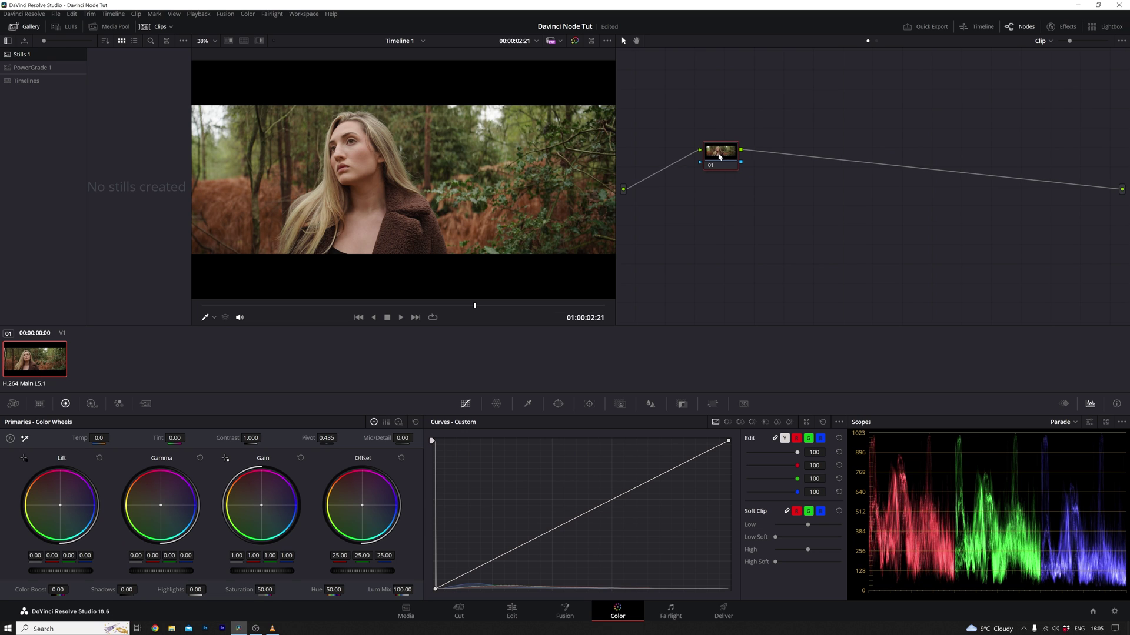
left_click_drag(719, 155, 723, 155)
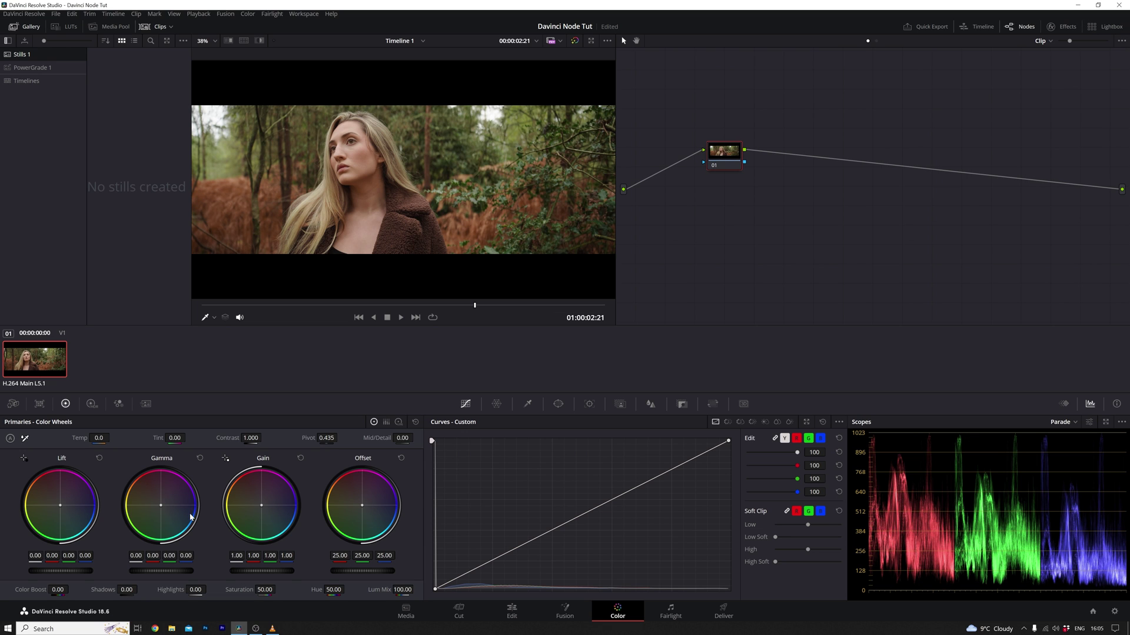
Tint node 01's gamma slightly and add a Circle window from the Window palette
left_click_drag(193, 517, 197, 521)
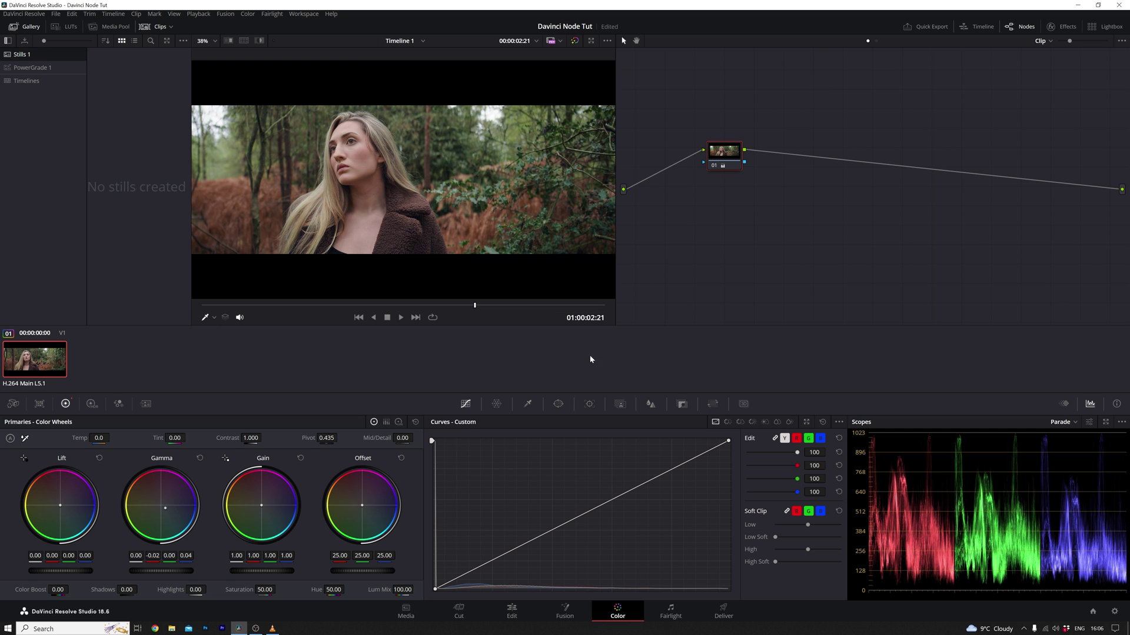
left_click(558, 403)
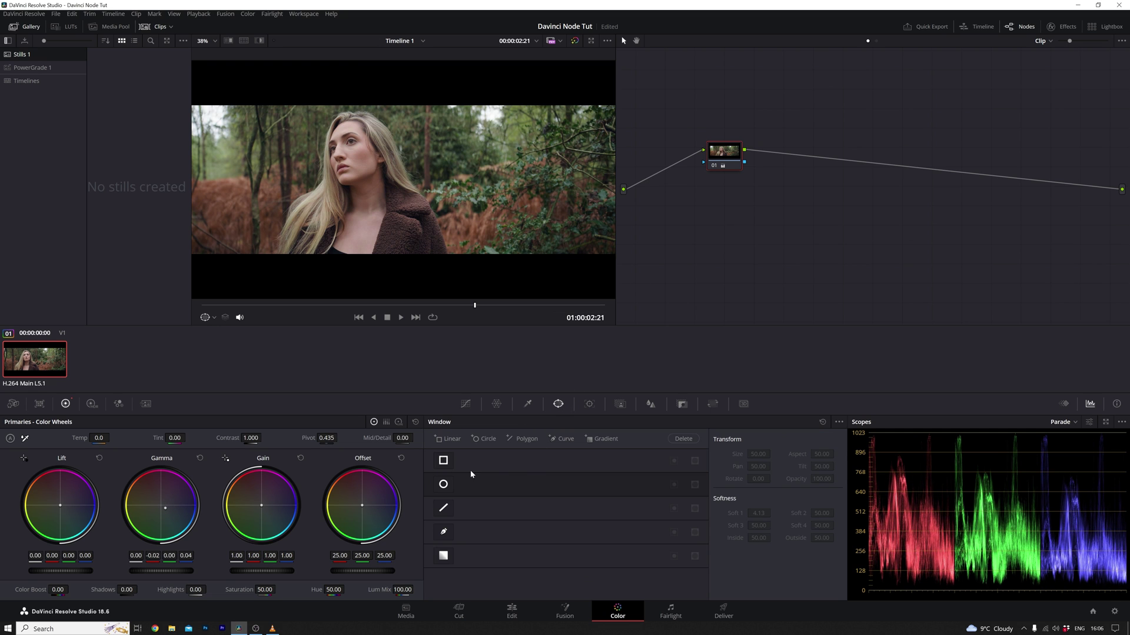
left_click(443, 484)
Fit the circle mask around the face, then lower Gain and undo it along with the window
left_click_drag(410, 181, 357, 166)
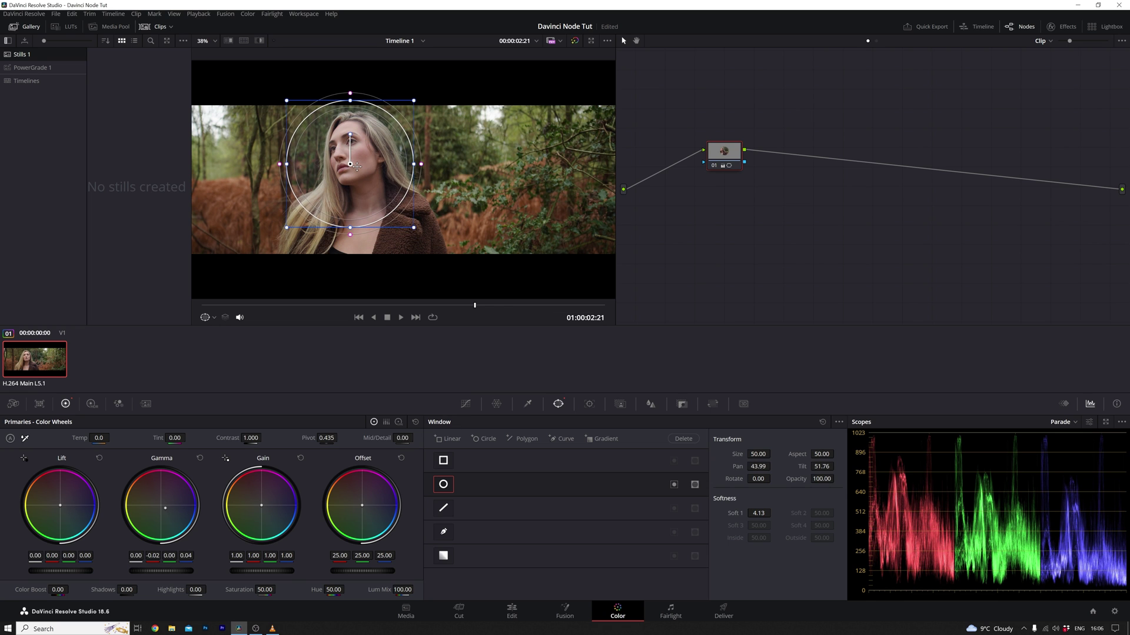
left_click_drag(413, 228, 435, 254)
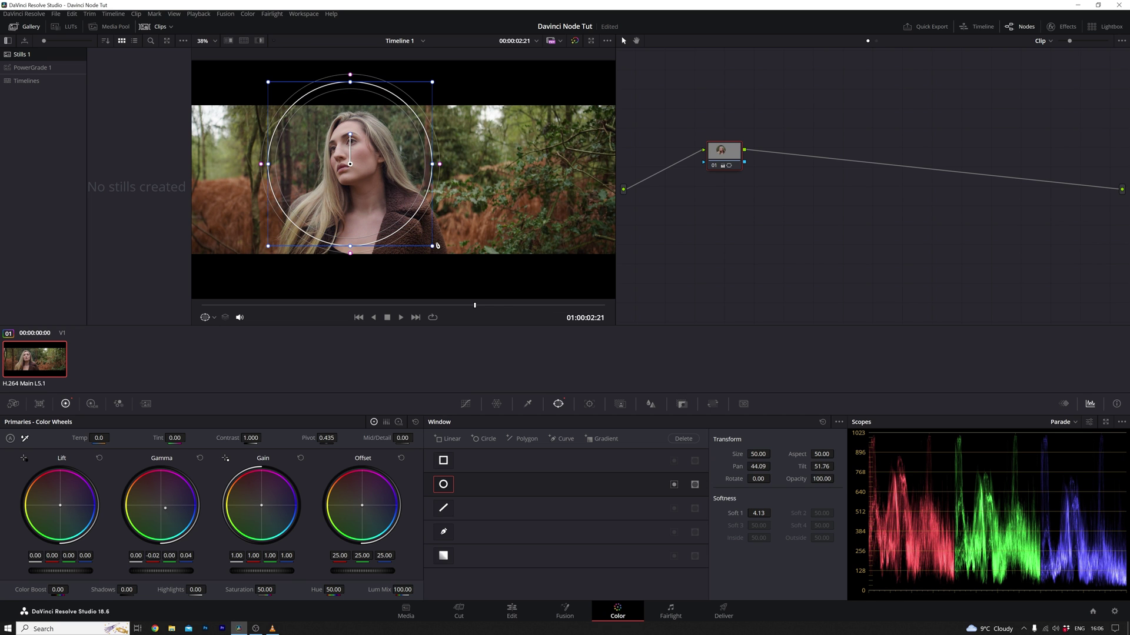
left_click_drag(390, 194, 391, 201)
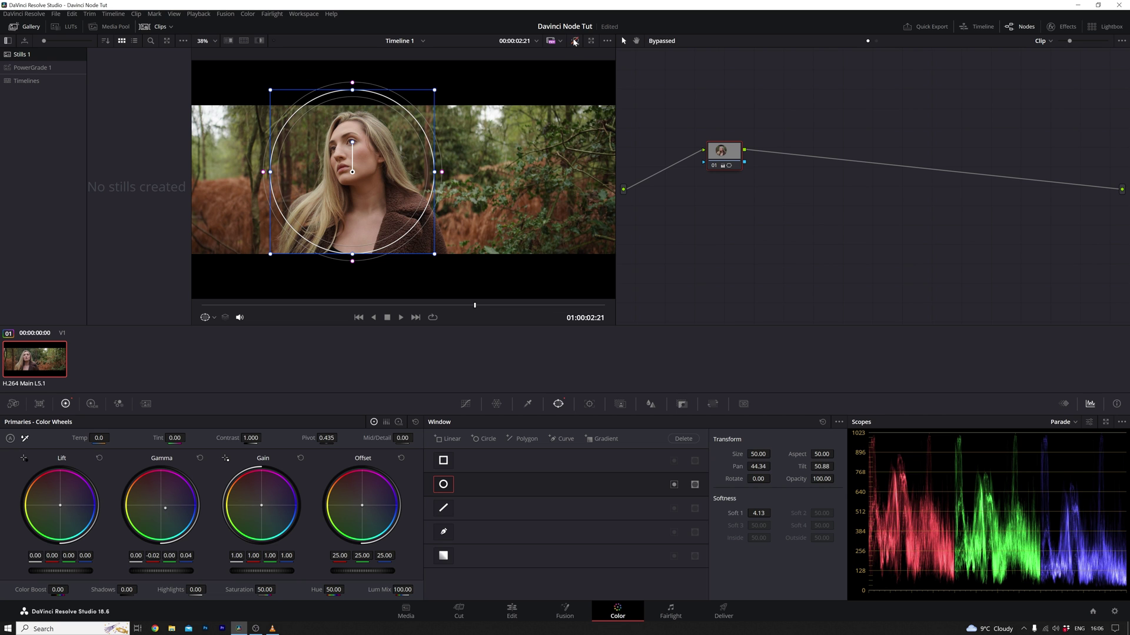
left_click_drag(304, 170, 310, 175)
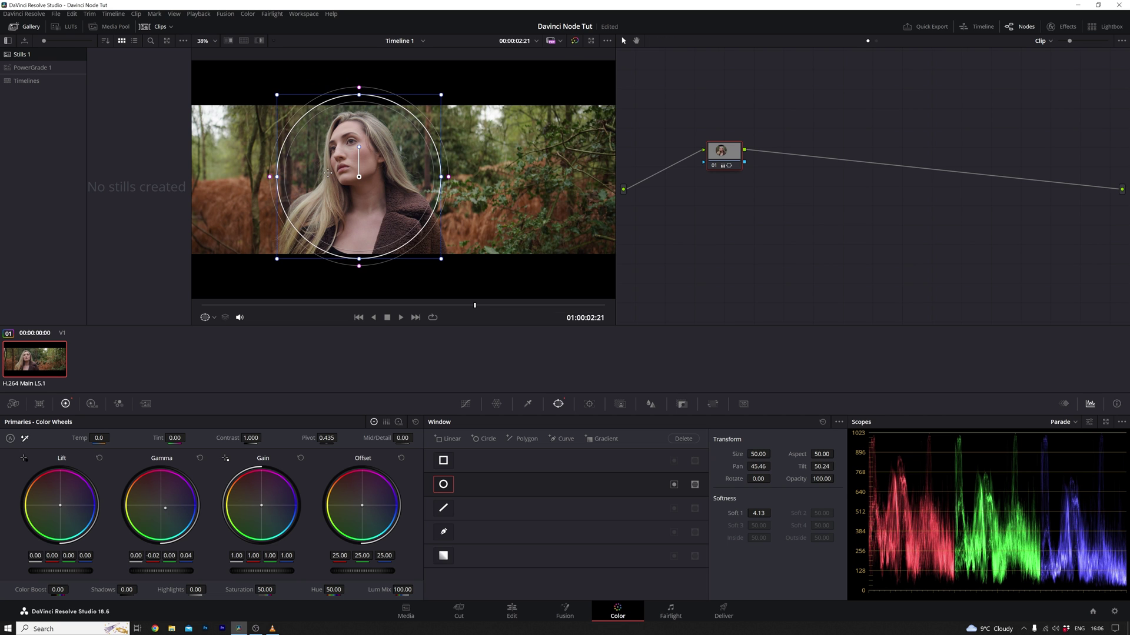
left_click(260, 42)
left_click(260, 41)
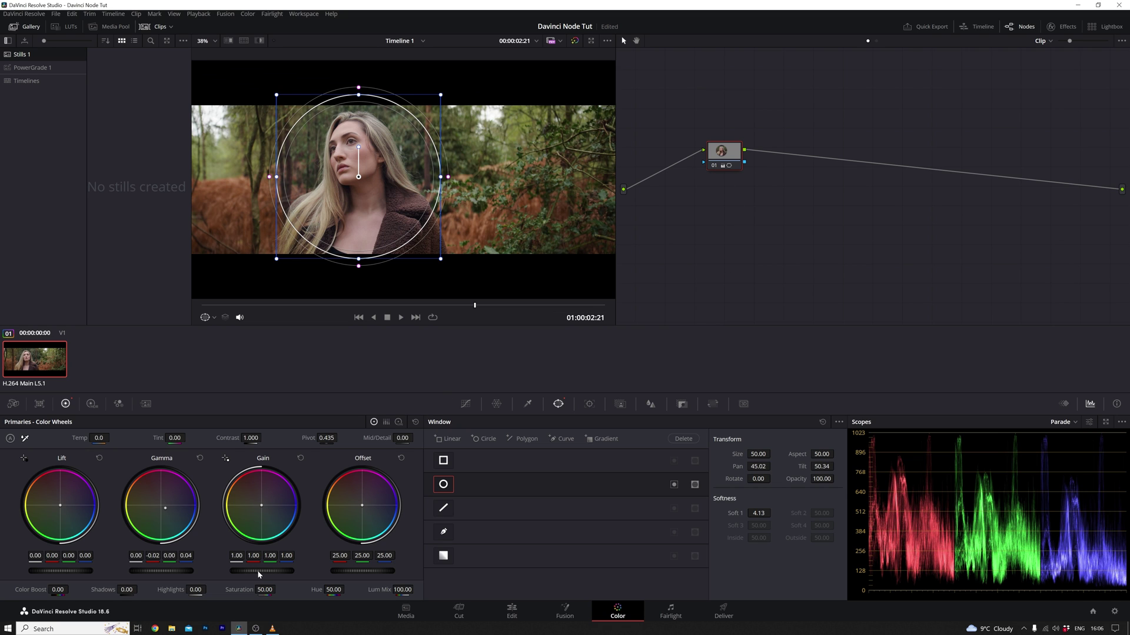
mouse_move(259, 575)
left_mouse_down()
mouse_move(270, 575)
mouse_move(232, 575)
mouse_move(268, 575)
mouse_move(256, 575)
left_mouse_up()
key("ctrl+z")
key("ctrl+z")
key("ctrl+z")
key("ctrl+z")
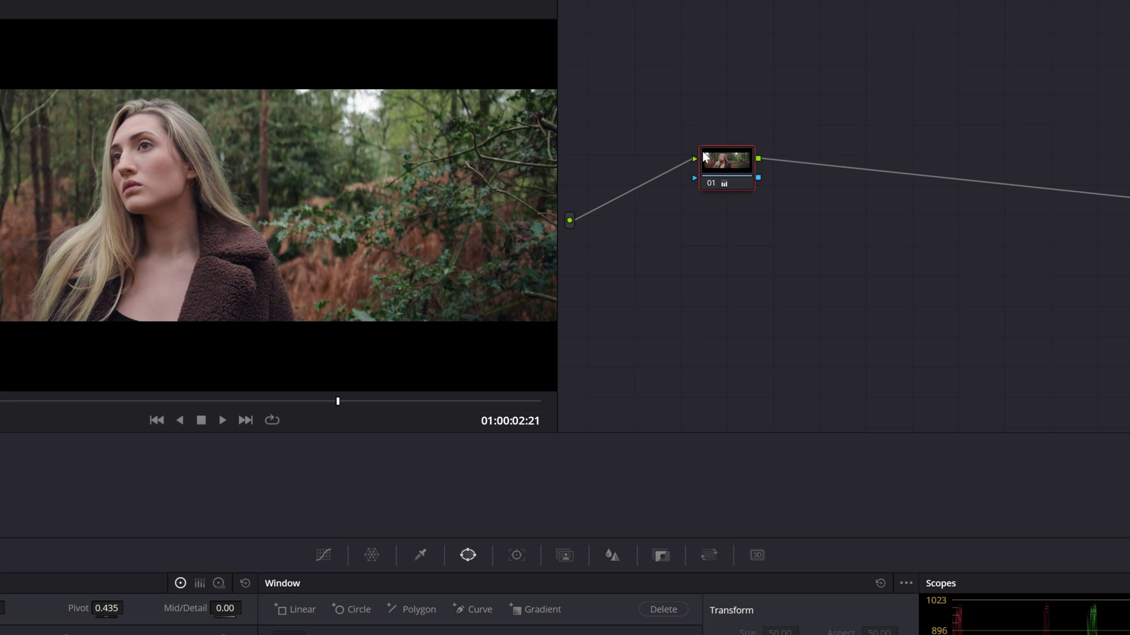
Add three serial nodes (02–04) after node 01 with Alt+S and select through them
key("alt+s")
key("alt+s")
key("alt+s")
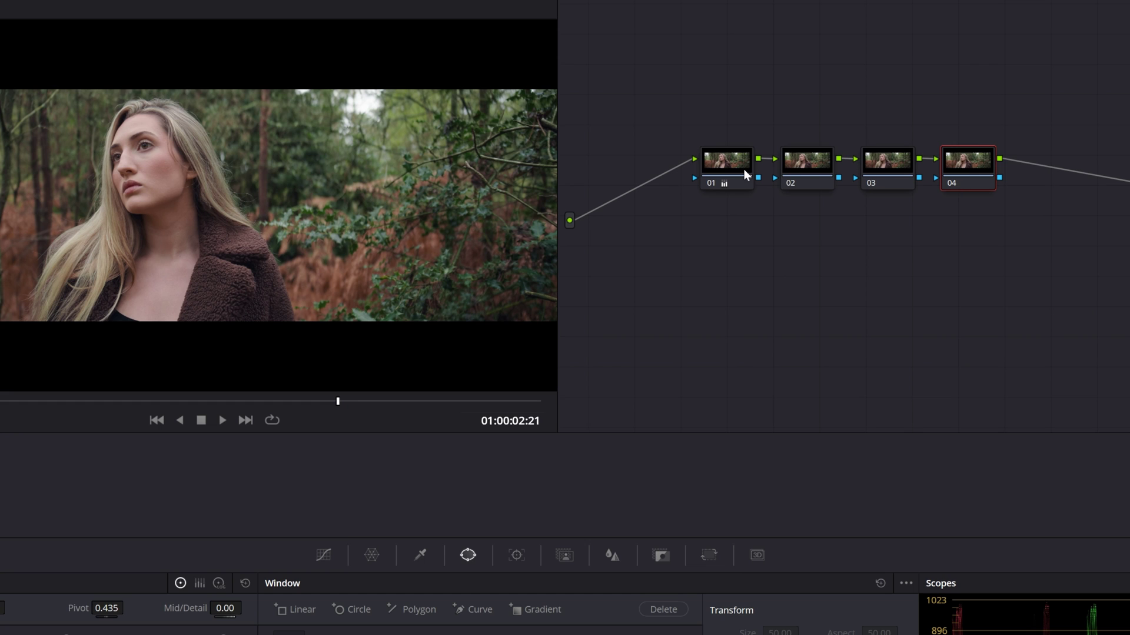
left_click(743, 169)
left_click(803, 160)
left_click(883, 163)
left_click(950, 164)
left_click(730, 171)
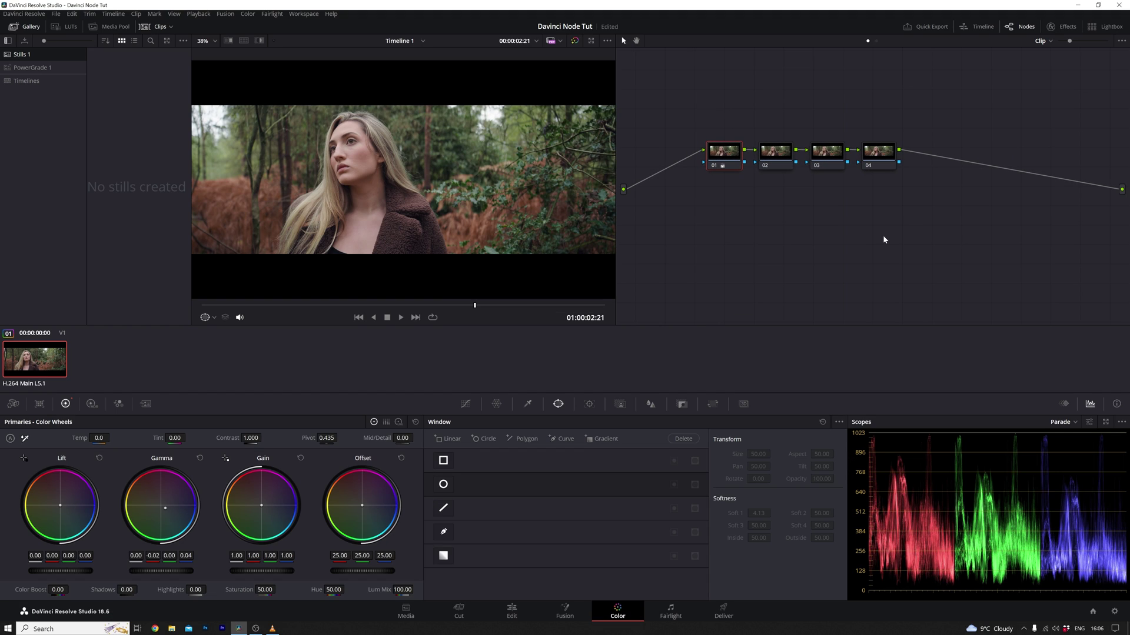
Remove nodes 02–04 to leave only node 01, with Offset lowered to 22.55
key("ctrl+z")
key("ctrl+z")
key("ctrl+z")
key("ctrl+z")
key("ctrl+z")
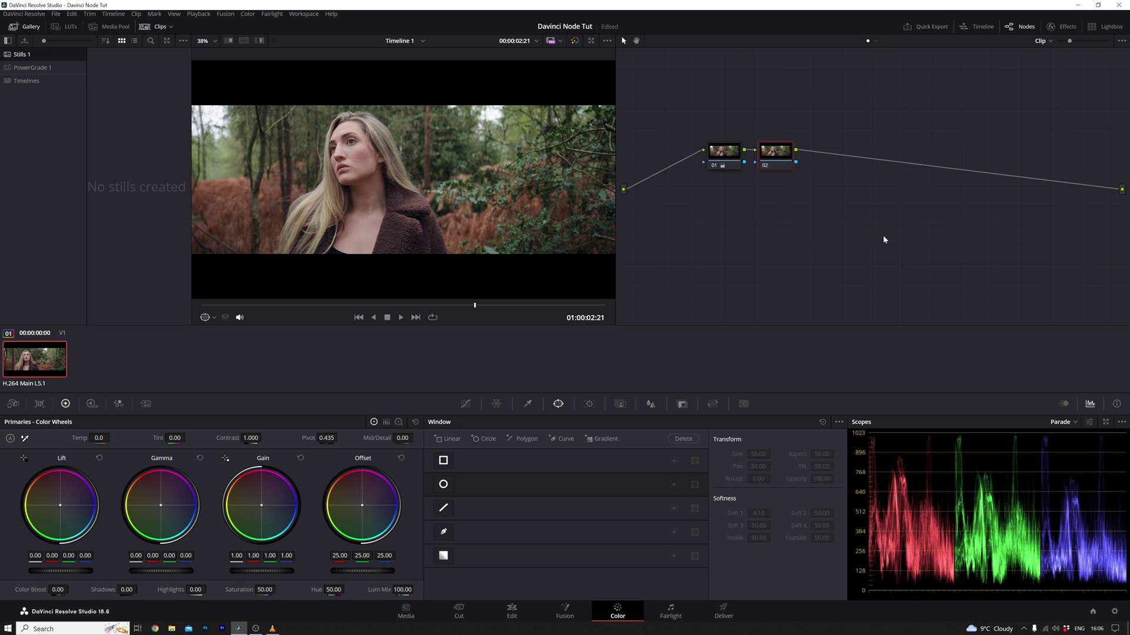
key("ctrl+z")
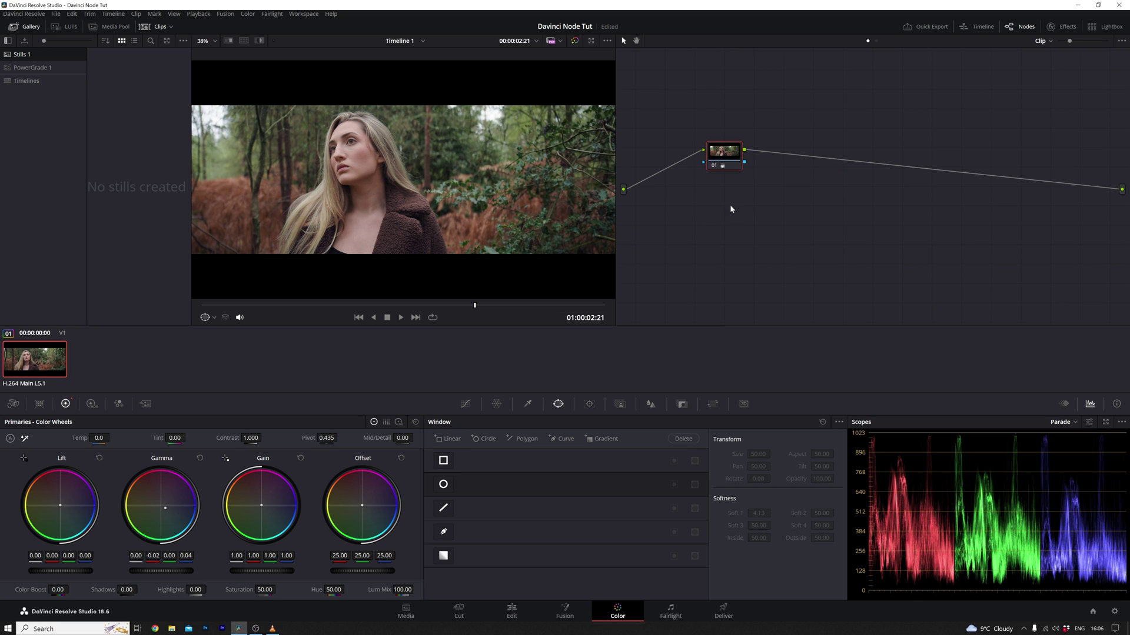
left_click_drag(717, 158, 727, 159)
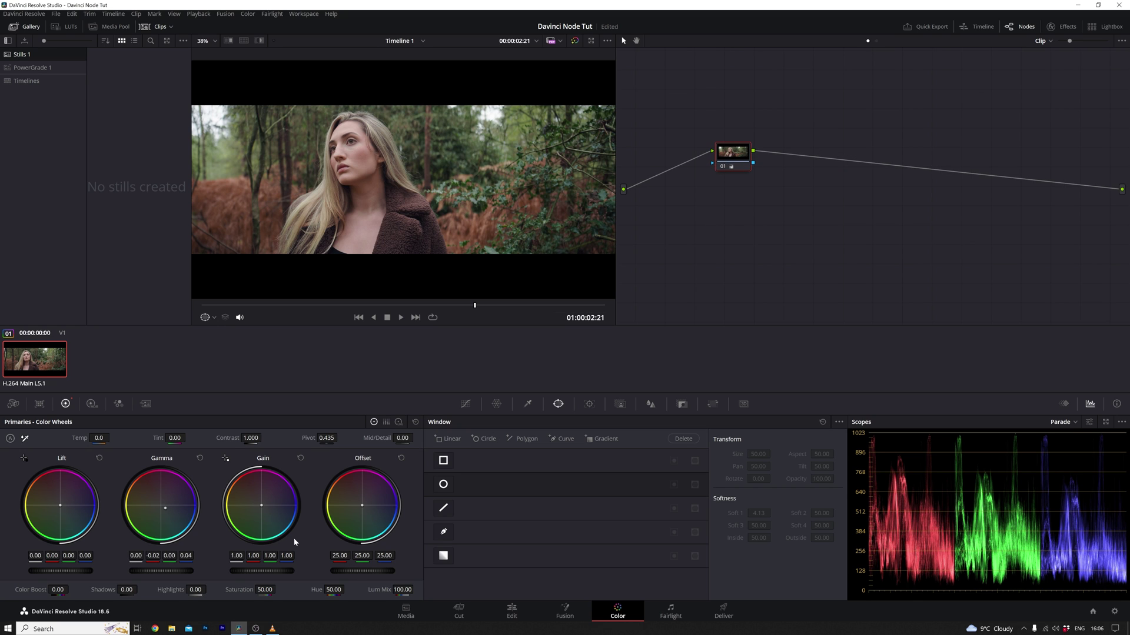
key("ctrl+z")
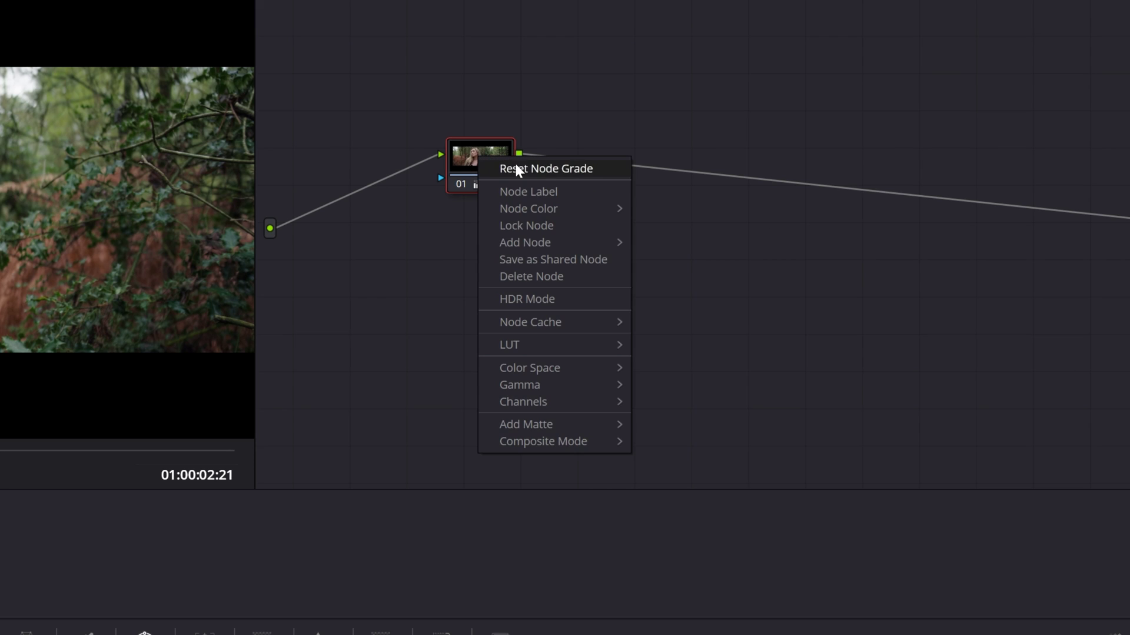
Reset node 01, label it 'Primary', and add serial node 02 after it
left_click(515, 164)
right_click(489, 160)
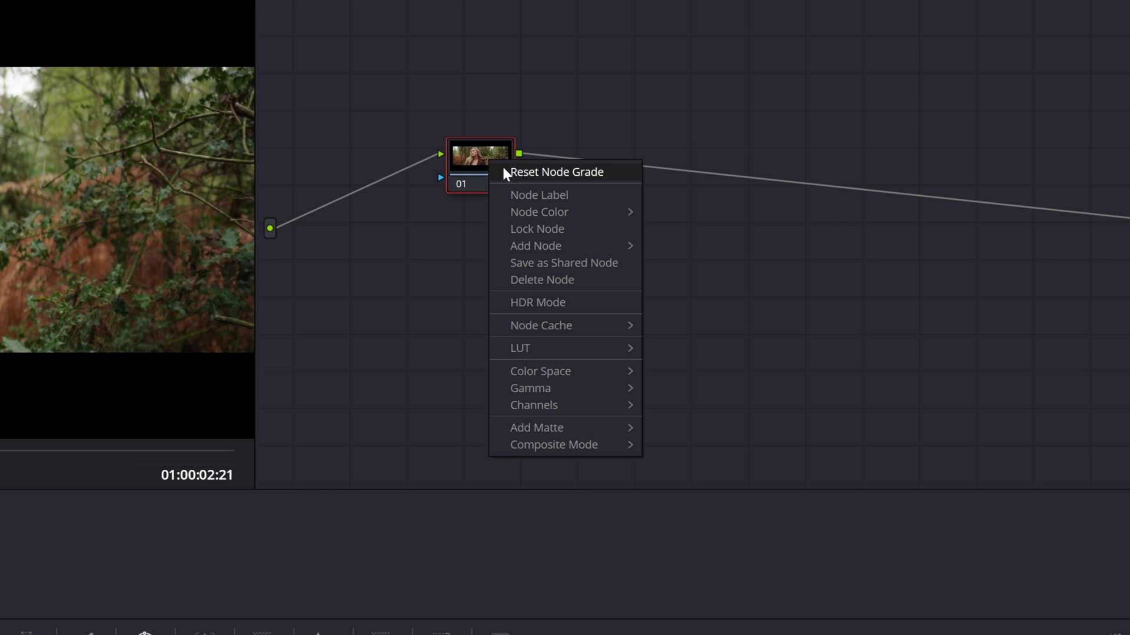
left_click(533, 190)
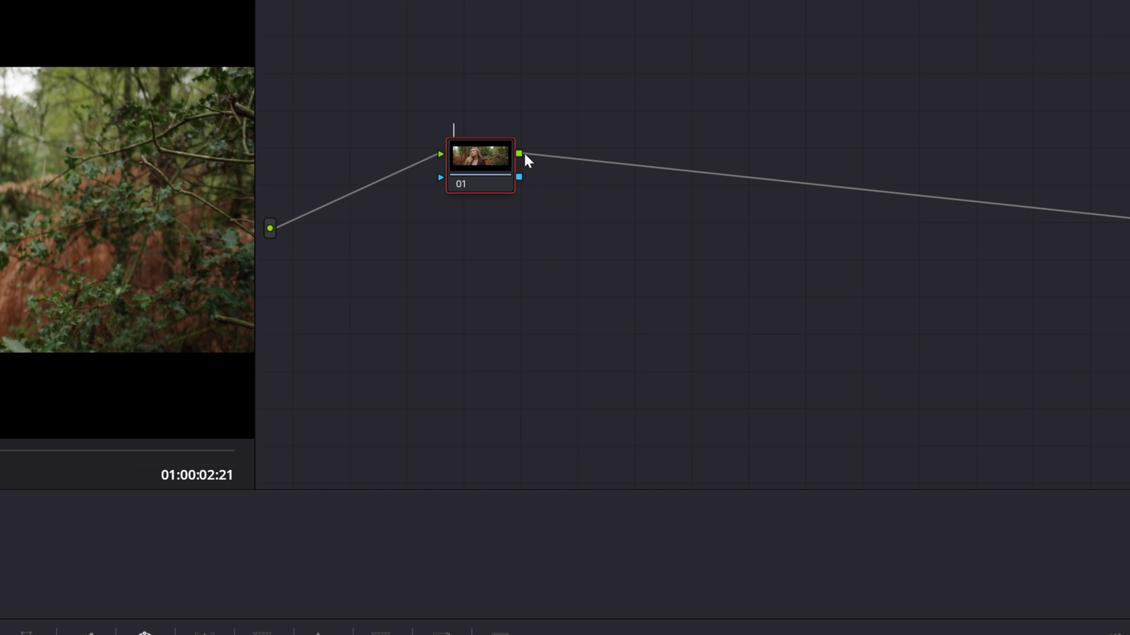
type("Primary")
key("Return")
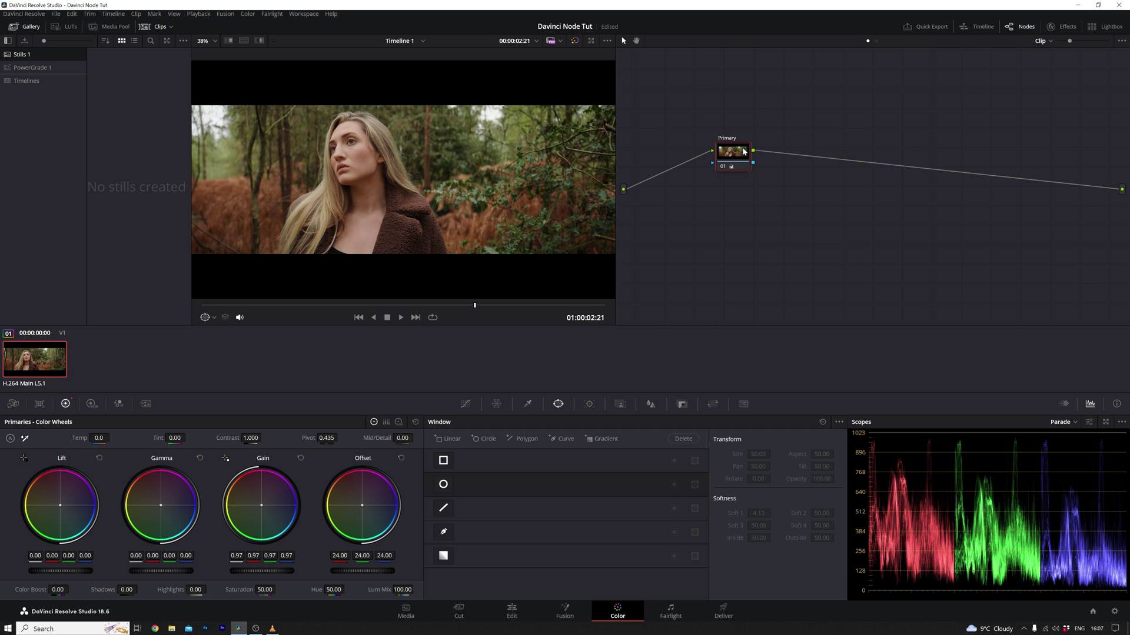
key("alt+s")
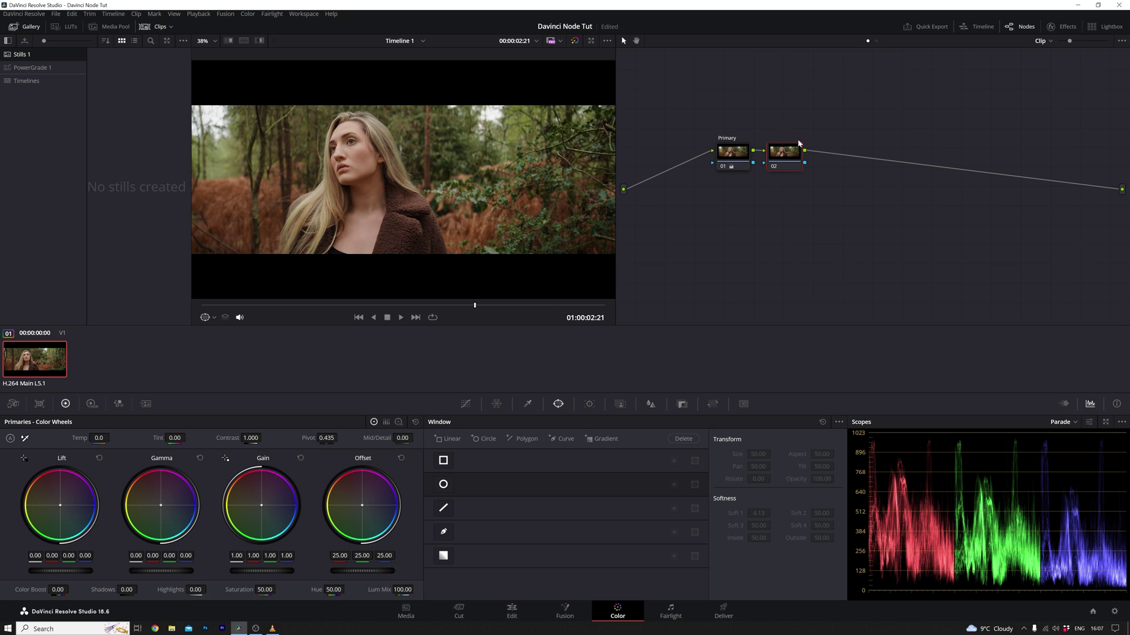
Tidy the Primary and node 02 positions and shift Primary's gamma toward warm
left_click(786, 155)
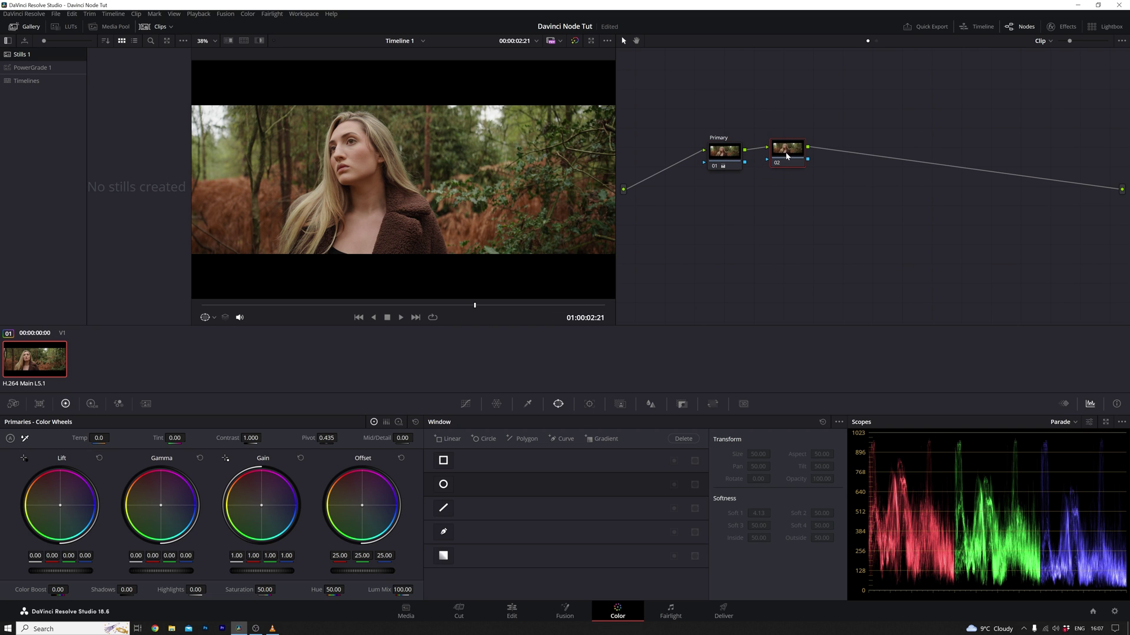
left_click(739, 157)
left_click_drag(729, 158, 734, 161)
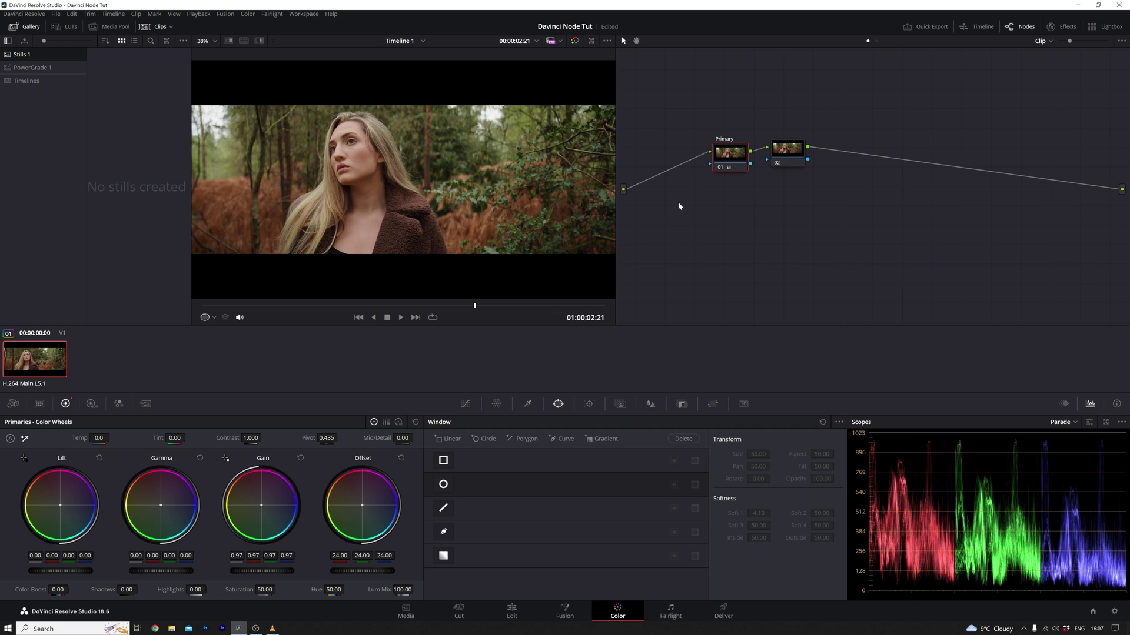
mouse_move(787, 155)
left_mouse_down()
mouse_move(798, 158)
mouse_move(787, 159)
left_mouse_up()
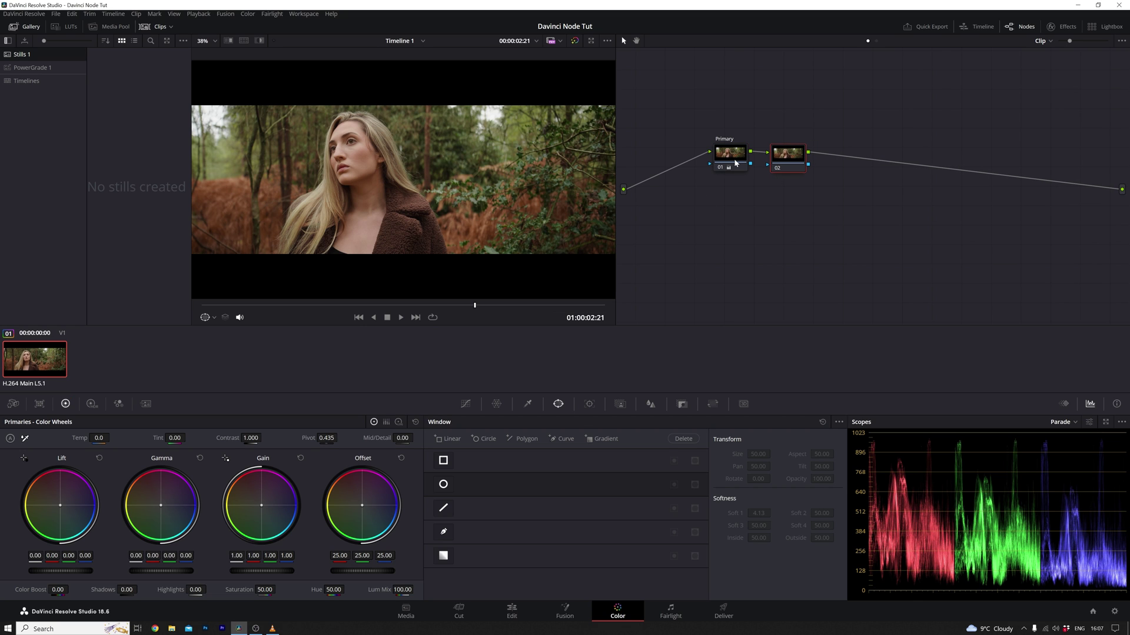
left_click(734, 160)
left_click_drag(771, 160, 769, 157)
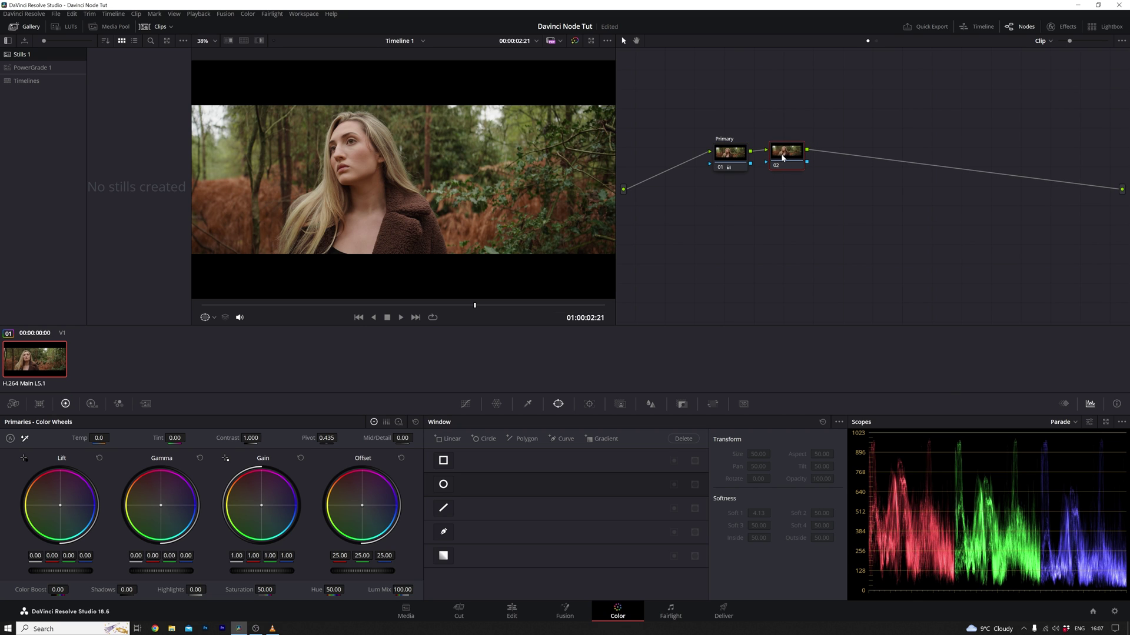
left_click(732, 157)
left_click_drag(161, 506, 150, 501)
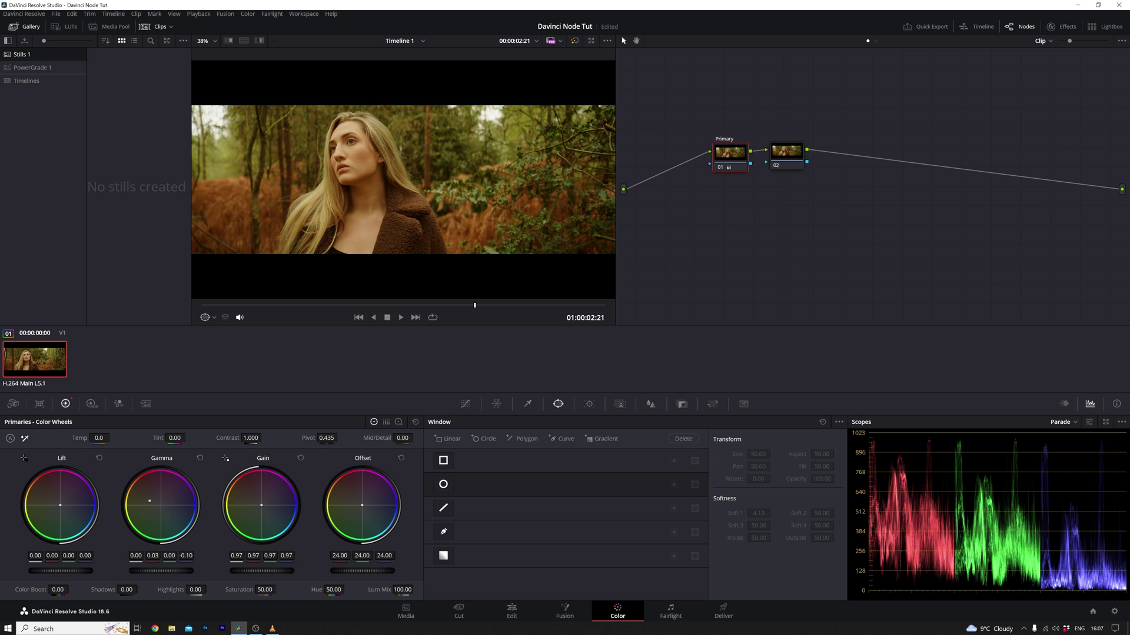
Toggle the Primary node off and on twice to compare the warm grade
left_click(786, 156)
left_click(730, 157)
mouse_move(722, 171)
left_click(722, 169)
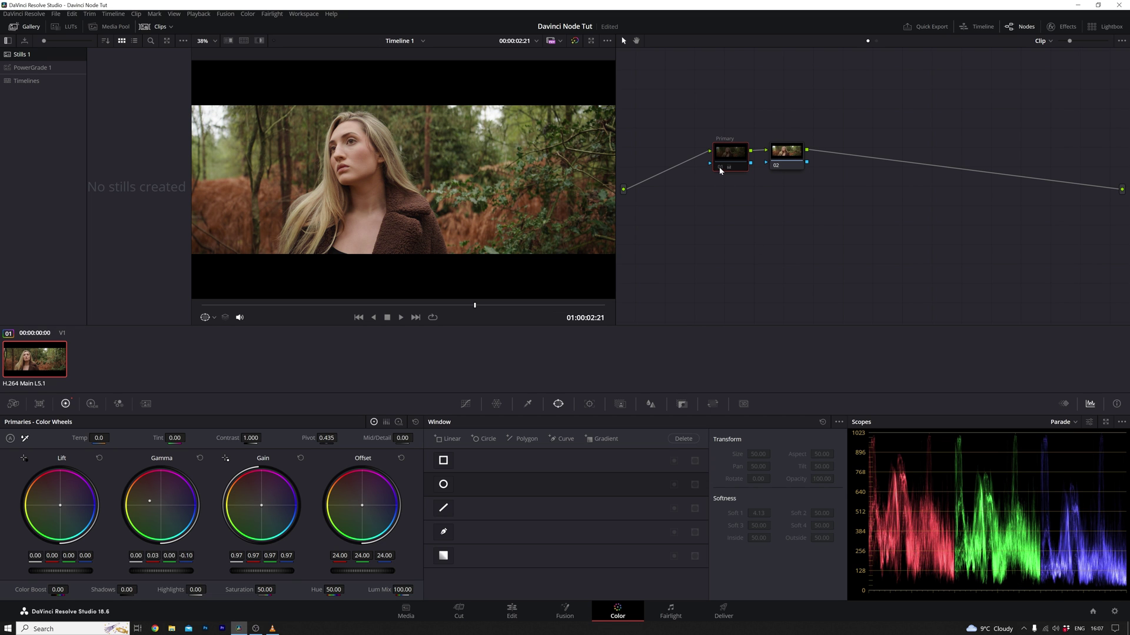
left_click(721, 169)
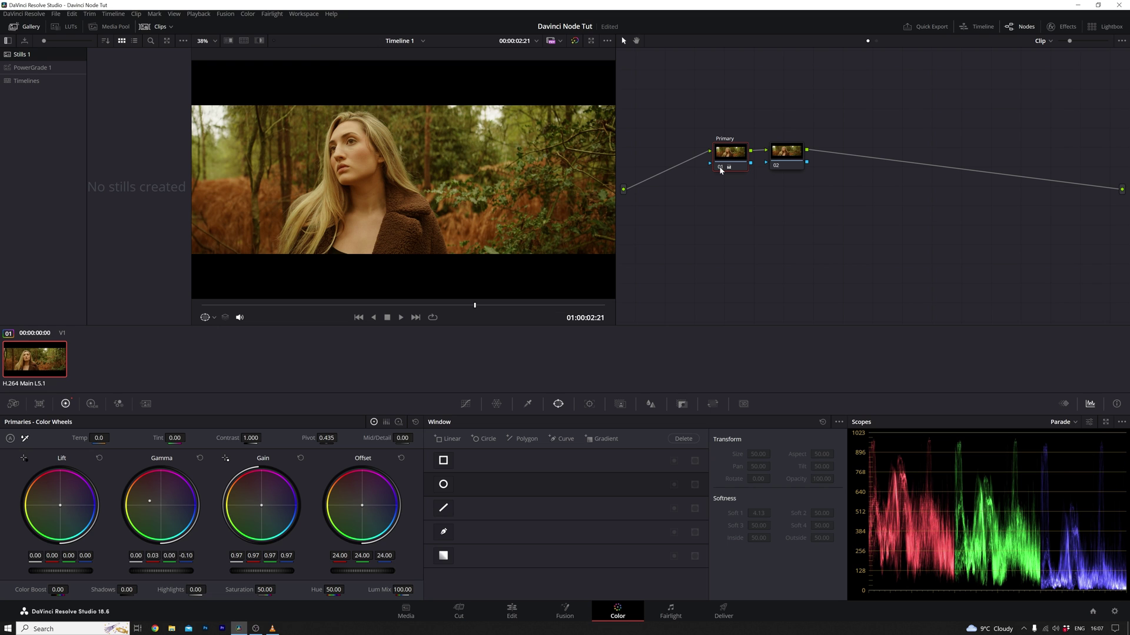
left_click(720, 168)
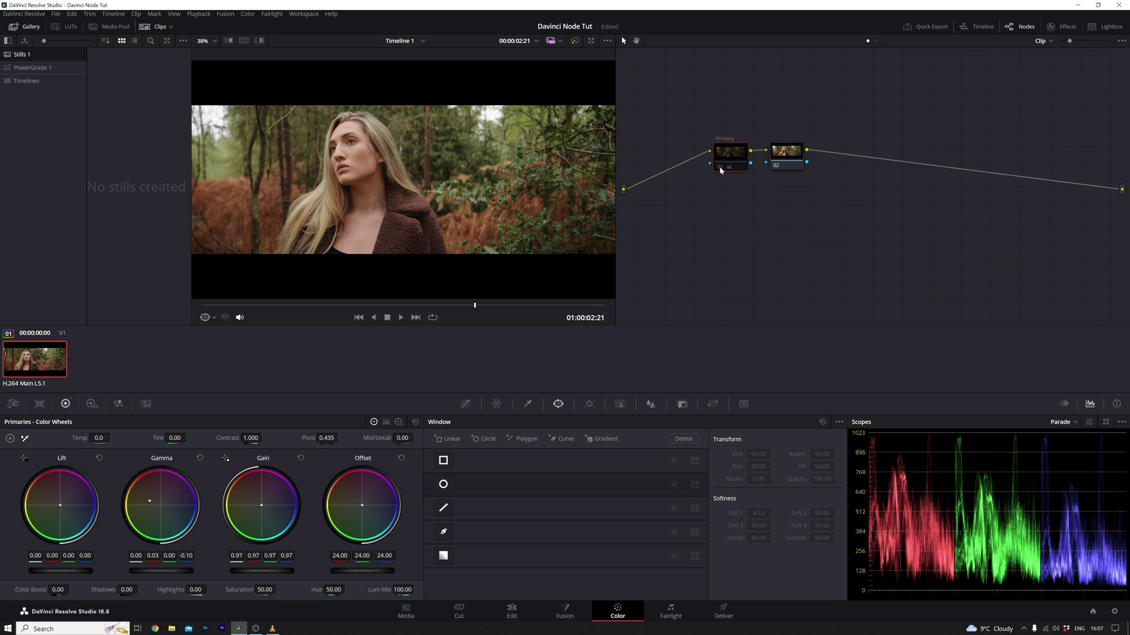
left_click(721, 169)
left_click(785, 157)
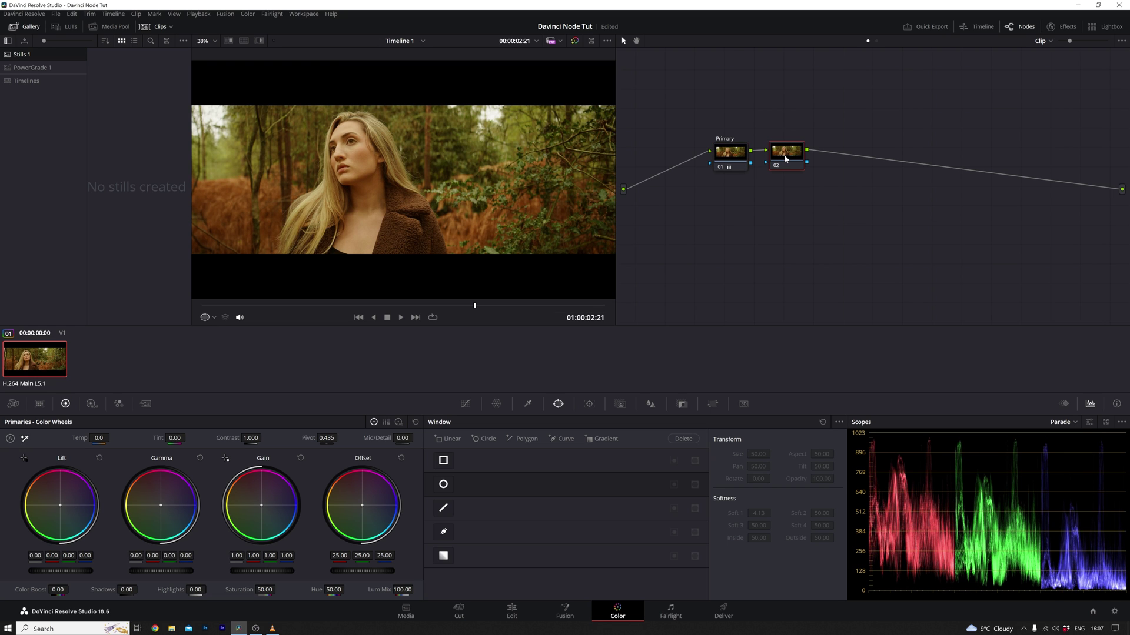
left_click(729, 157)
left_click(795, 156)
Tint Primary purple-blue, cut node 02's saturation to 15.40, and move node 02 ahead of Primary
mouse_move(263, 590)
left_mouse_down()
mouse_move(241, 589)
mouse_move(261, 590)
left_mouse_up()
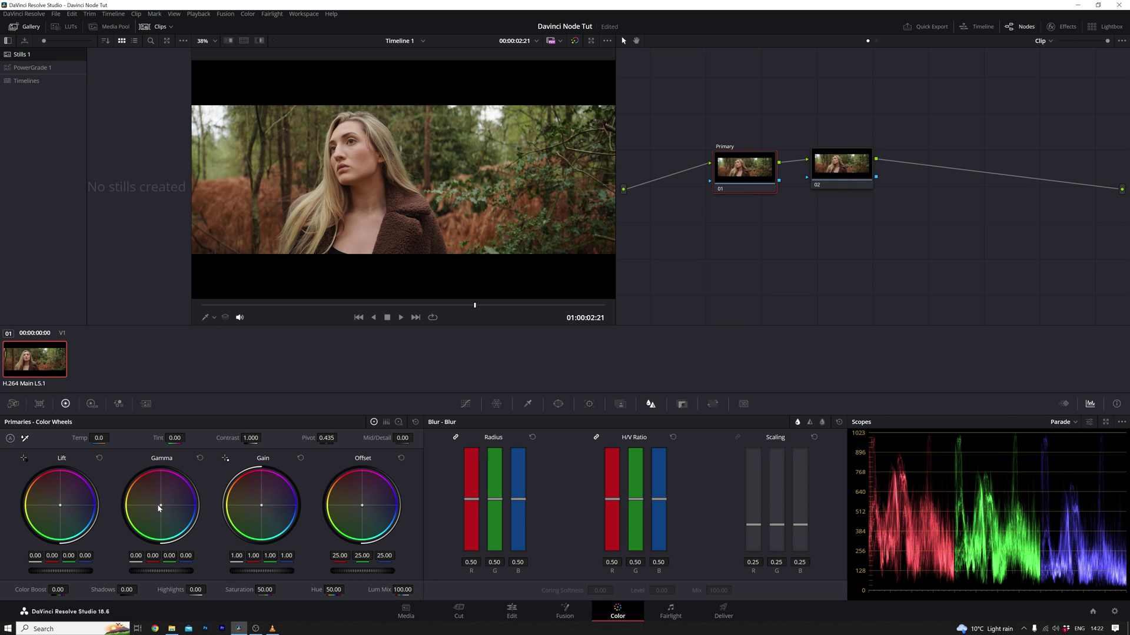
left_click_drag(158, 505, 196, 509)
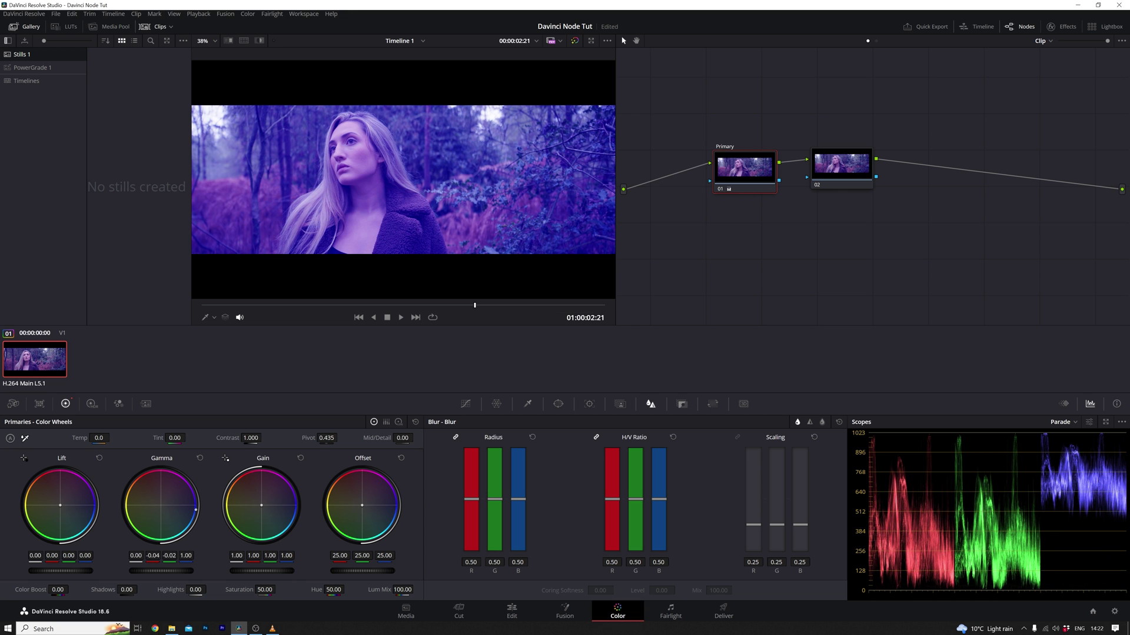
left_click(847, 167)
left_click_drag(266, 589, 285, 587)
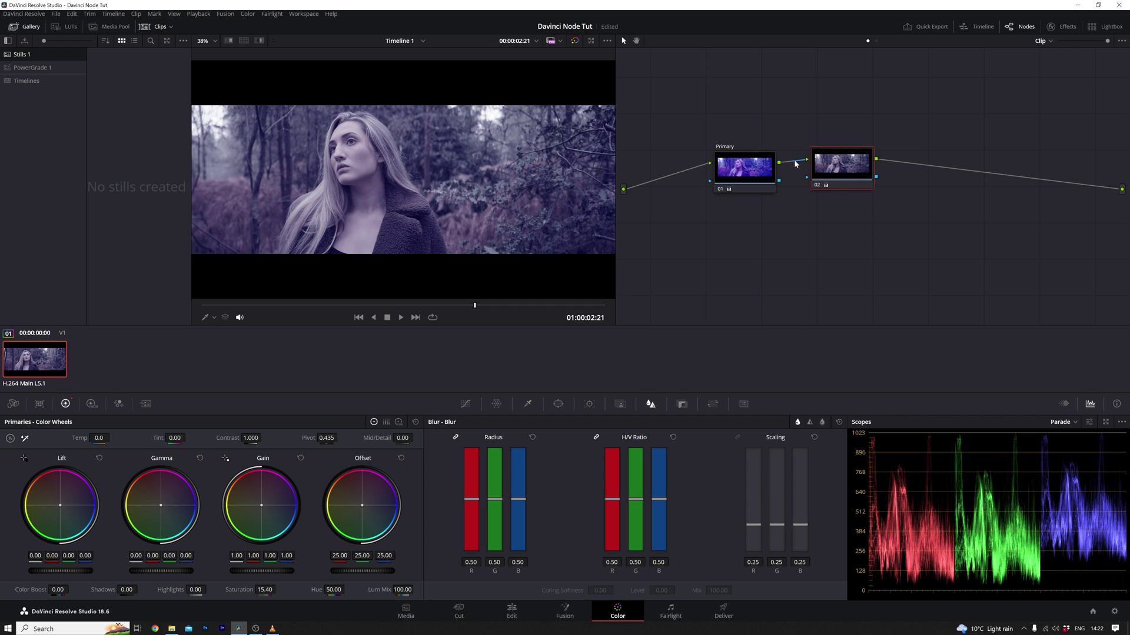
key("shift+d")
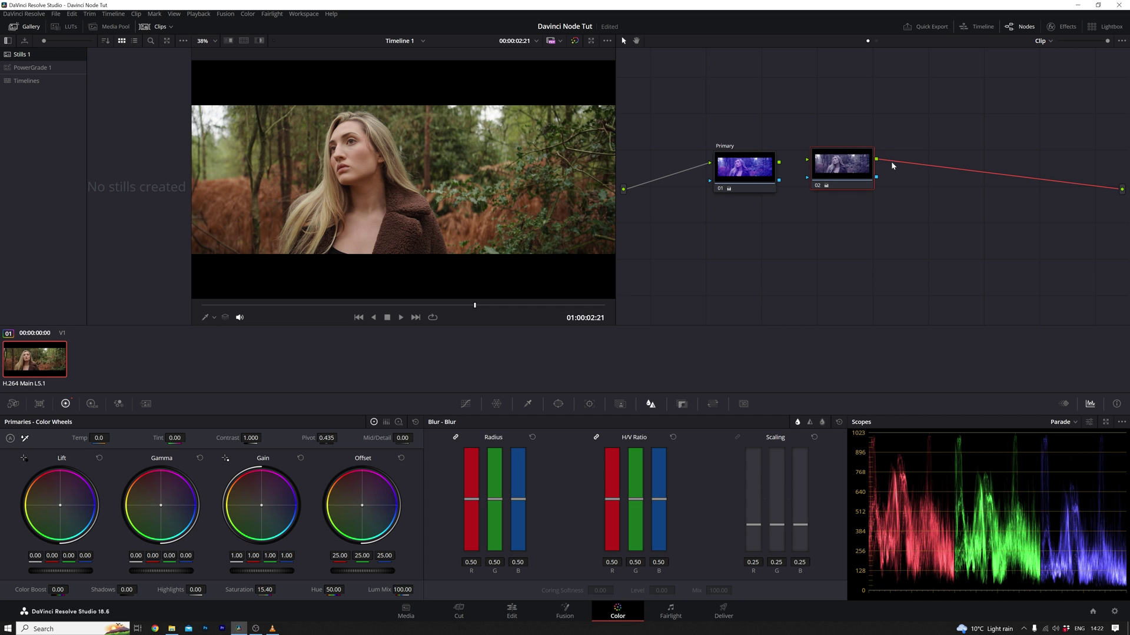
left_click_drag(843, 171, 778, 164)
Wire the source into node 02 and the Primary node's output to the main output
left_click_drag(660, 175, 693, 170)
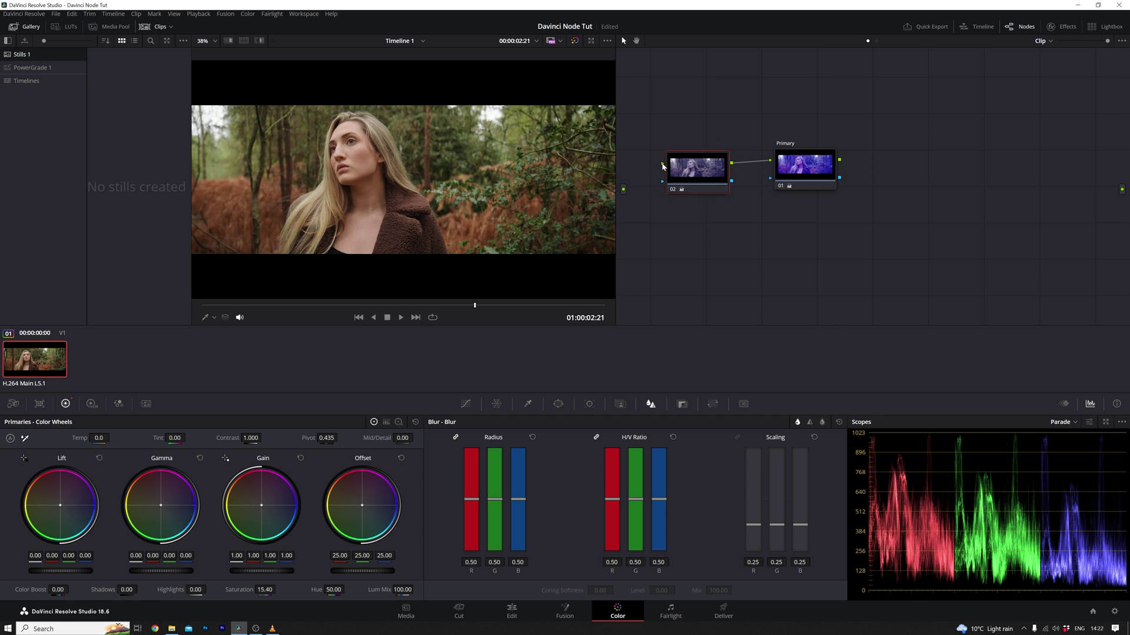
left_click_drag(623, 189, 665, 166)
left_click_drag(840, 159, 1122, 189)
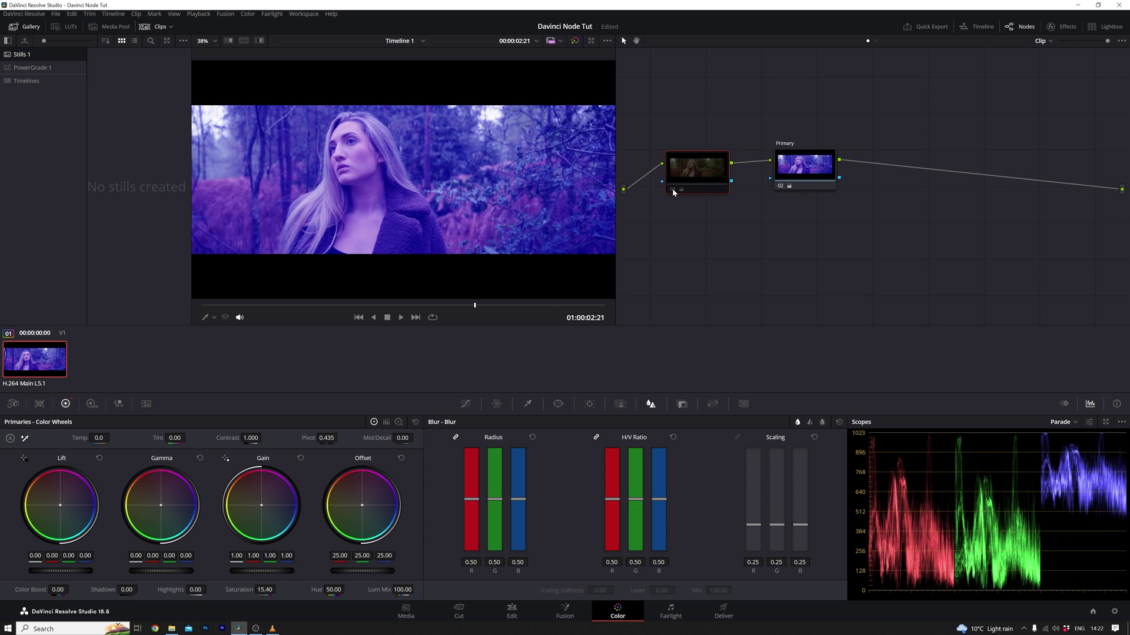
Toggle the nodes to compare the blue result, then space the two nodes apart
key("ctrl+d")
left_click(780, 187)
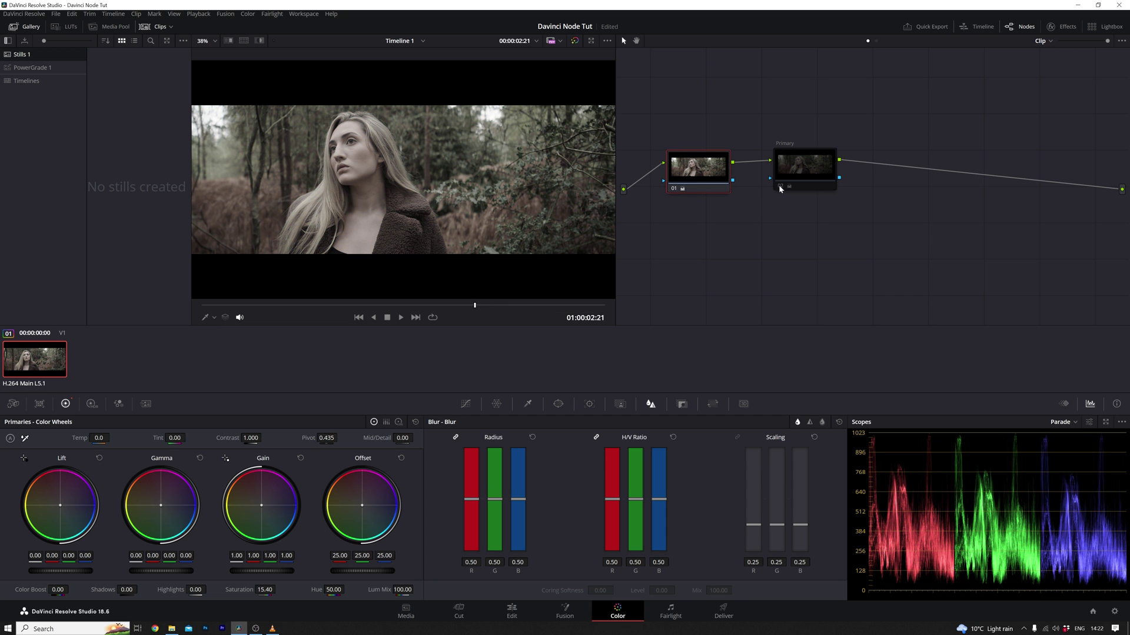
left_click(780, 187)
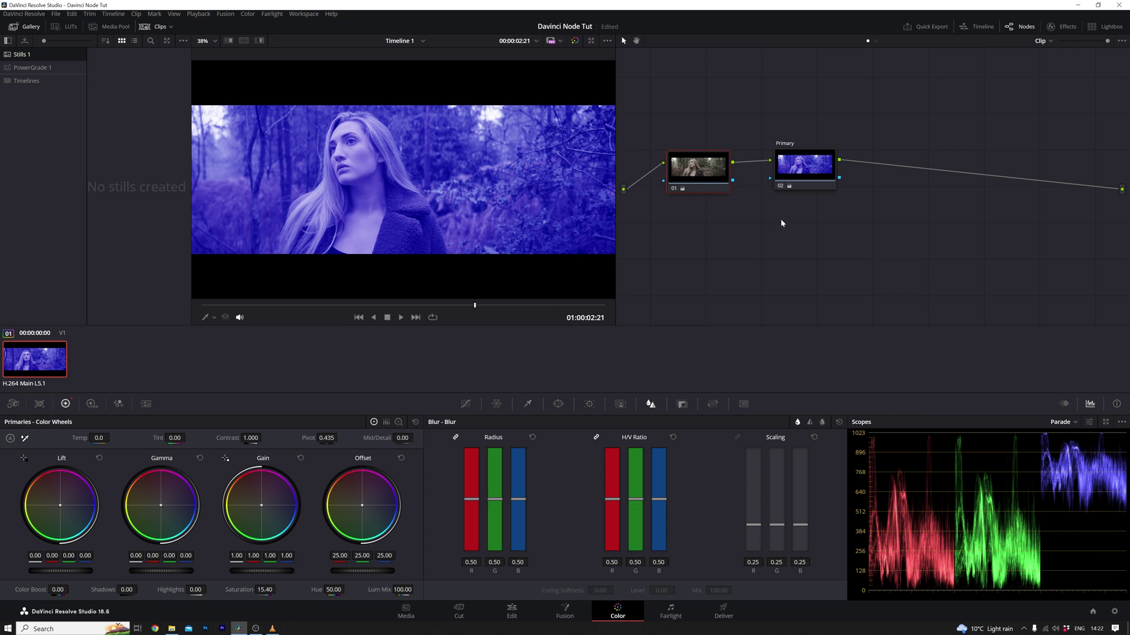
left_click_drag(703, 178, 715, 176)
left_click_drag(803, 167, 811, 172)
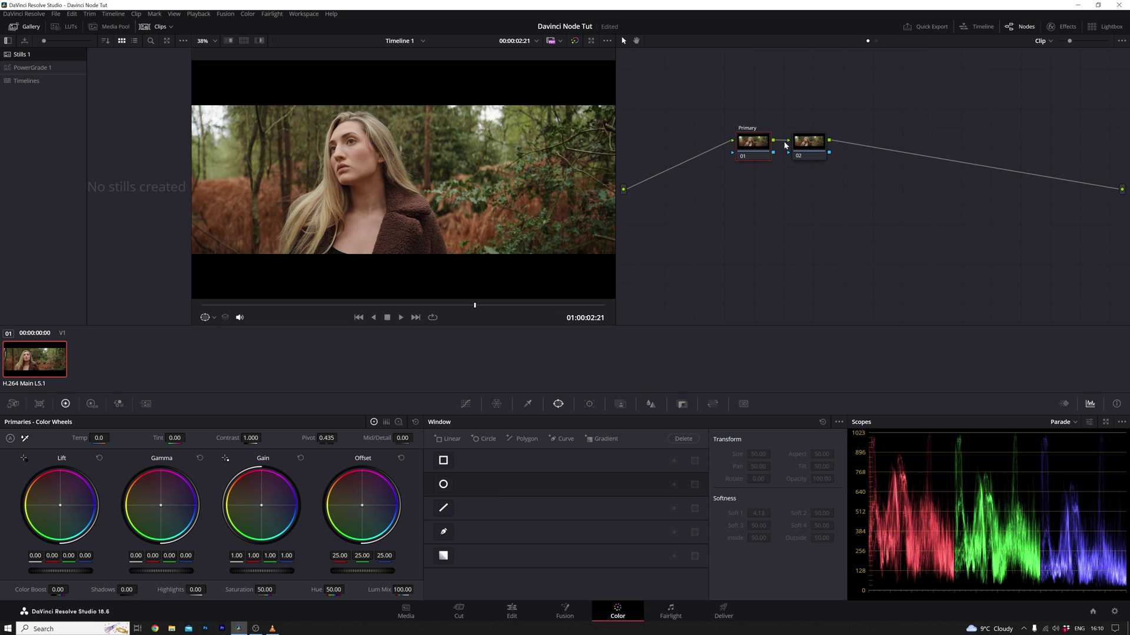
Give node 02 the label 'skin'
left_click(805, 145)
right_click(806, 145)
left_click(830, 159)
Qualify the face's skin tones with the eyedropper, check the matte, then disable the skin node
left_click(528, 404)
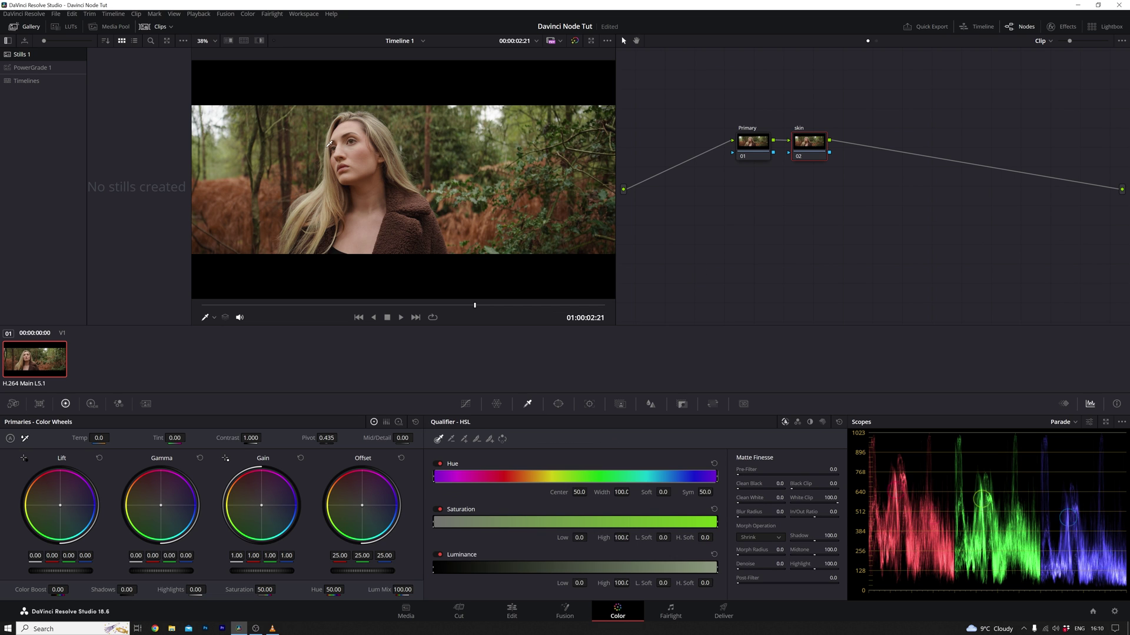
left_click_drag(360, 131, 362, 157)
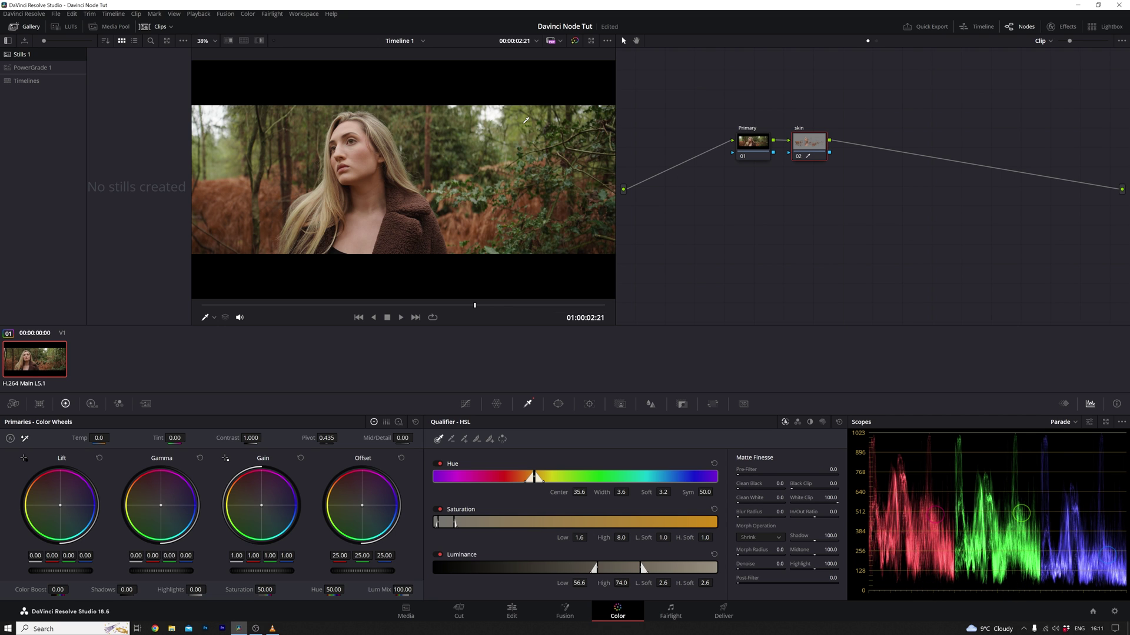
key("shift+h")
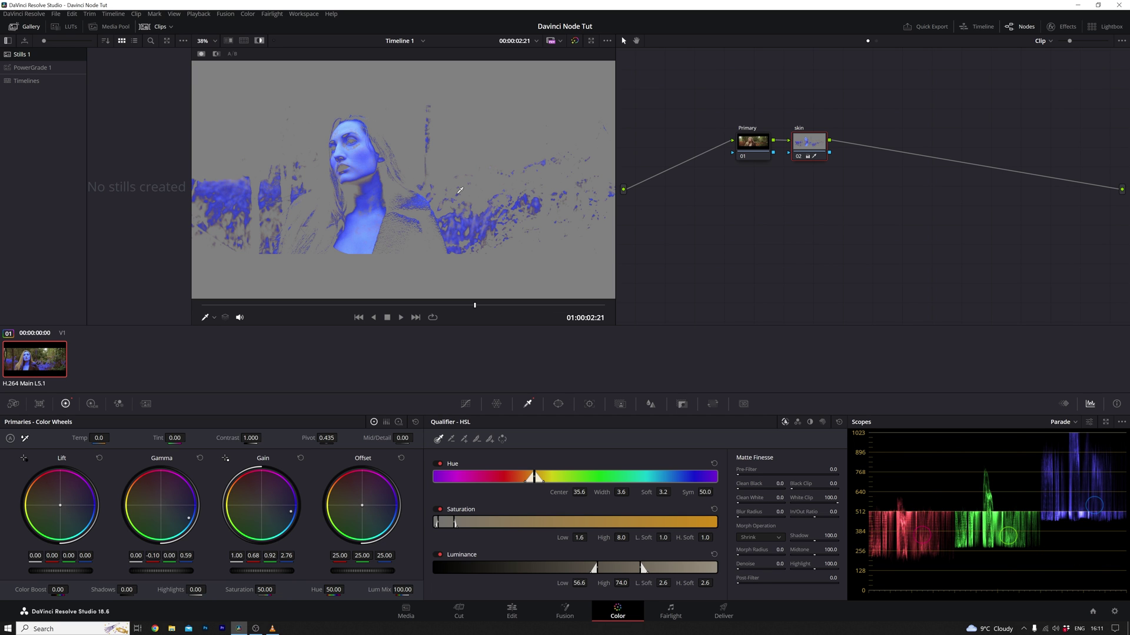
key("shift+h")
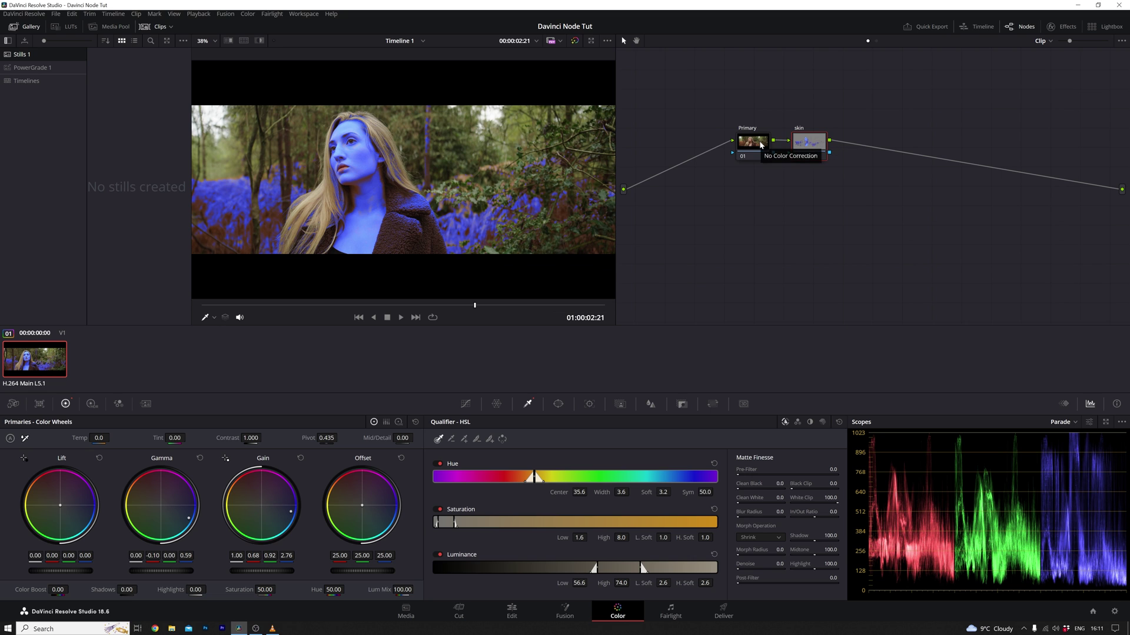
left_click(799, 156)
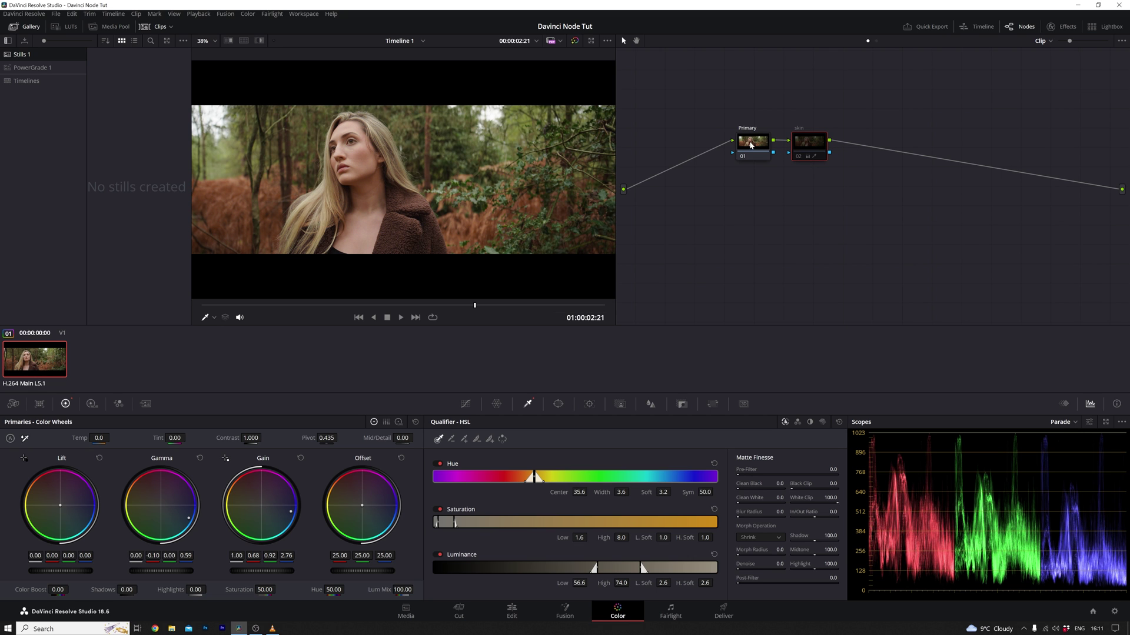
left_click(763, 154)
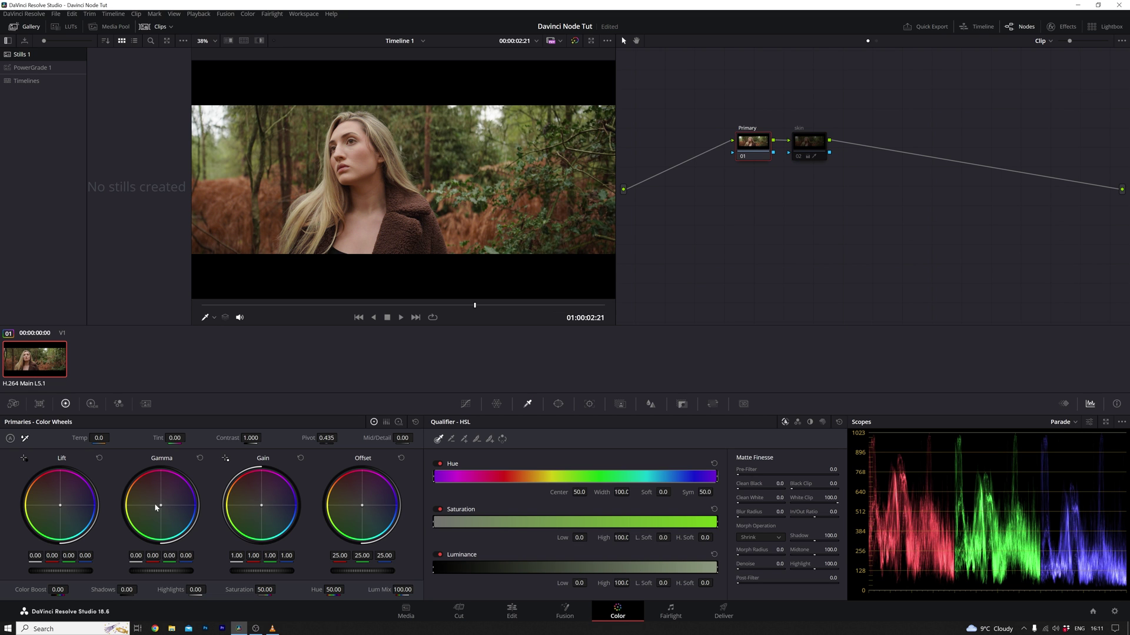
left_click_drag(160, 505, 145, 496)
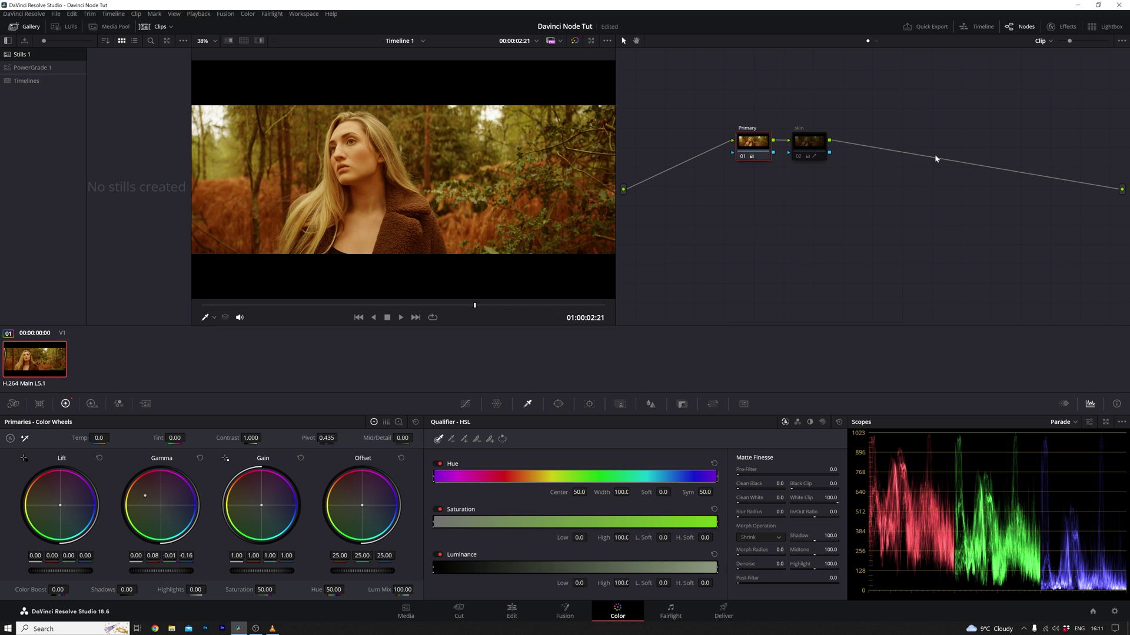
left_click(810, 148)
left_click(799, 156)
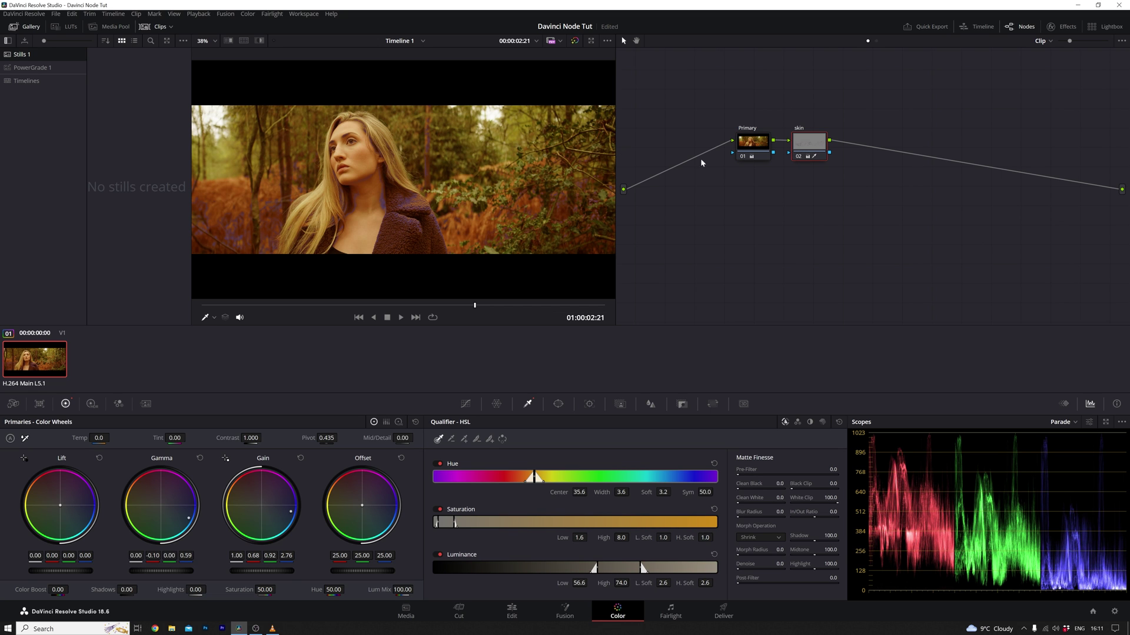
key("shift+h")
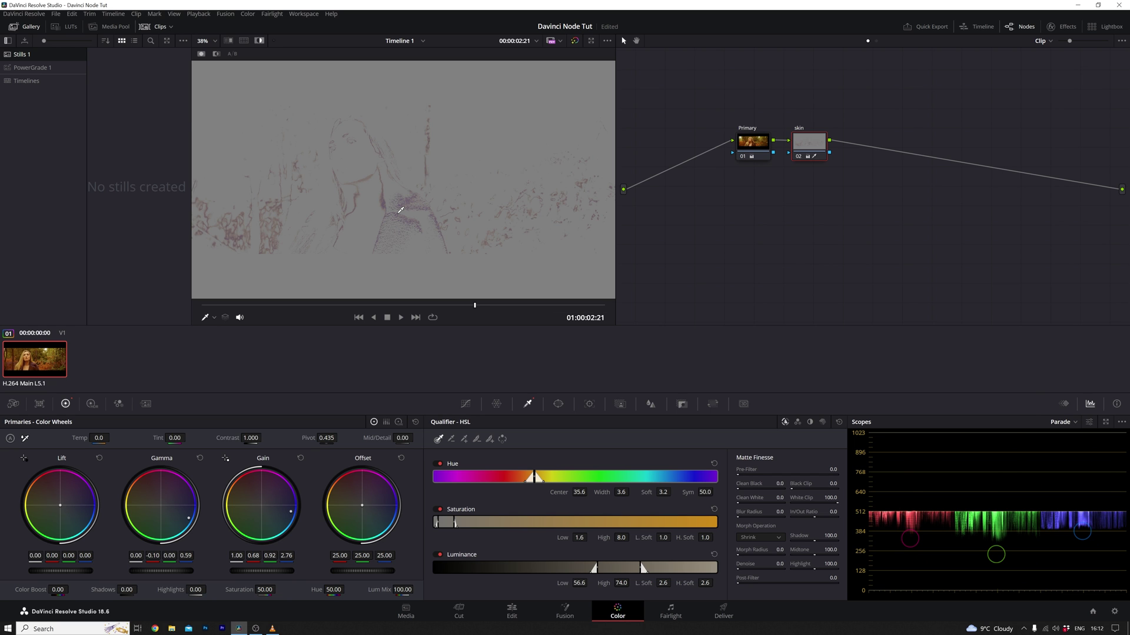
key("shift+h")
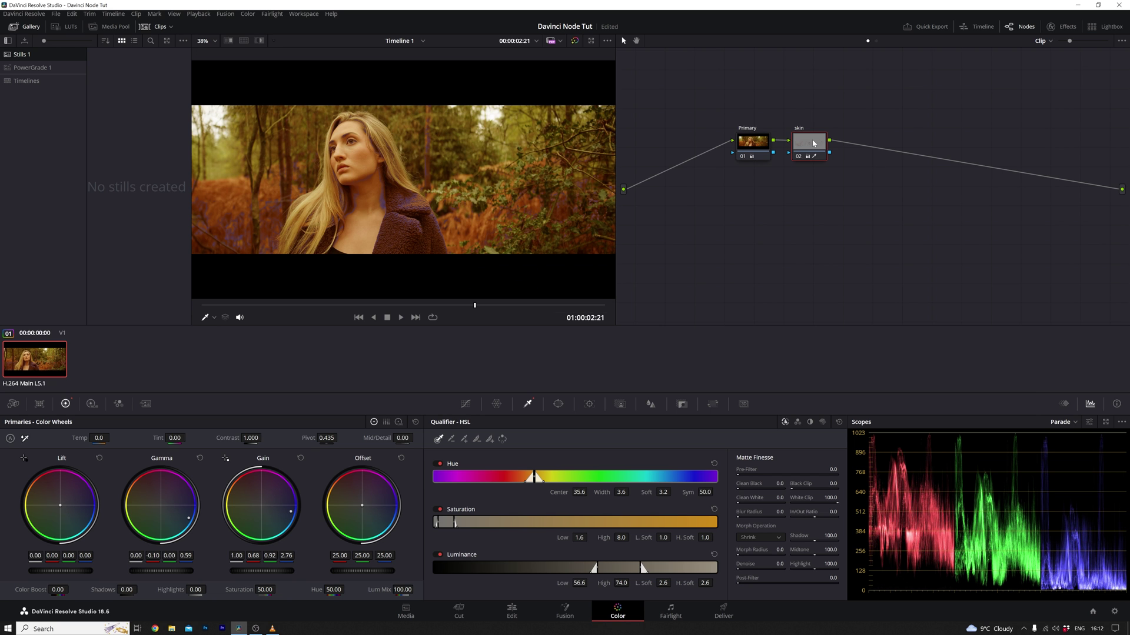
key("shift+h")
key("shift+h")
left_click(757, 147)
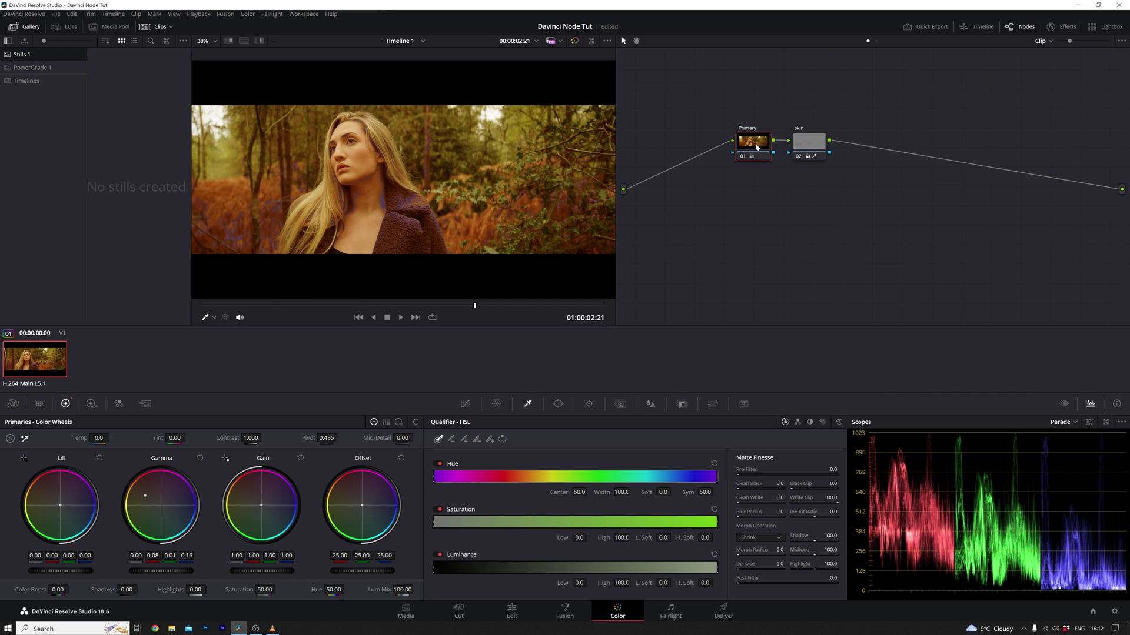
left_click(808, 146)
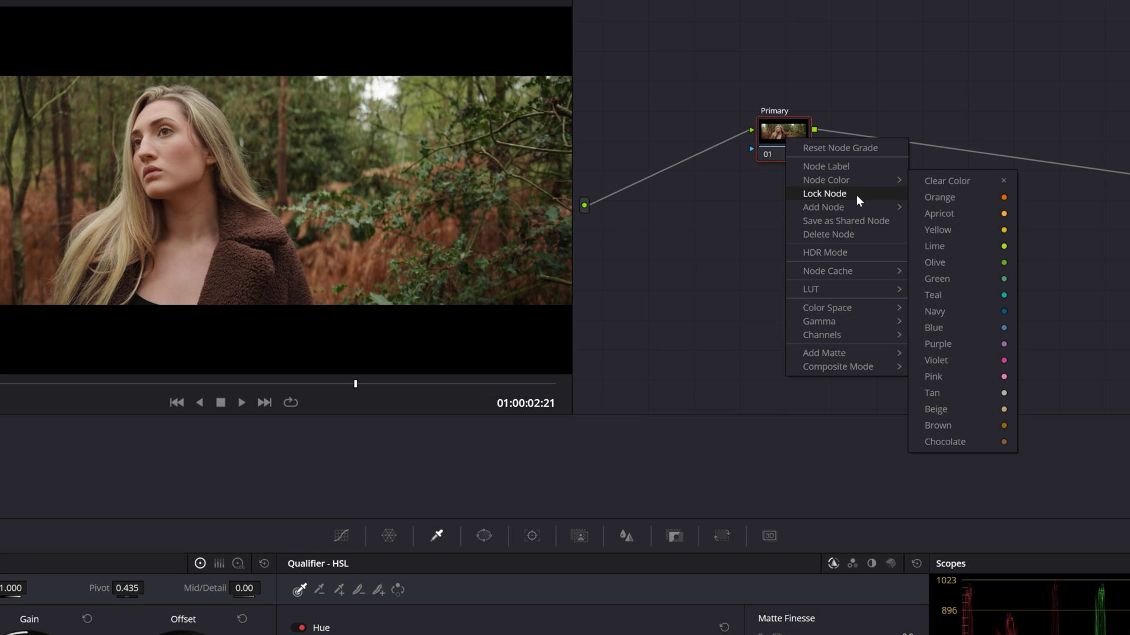
Add a parallel node alongside Primary and reposition the mixer
mouse_move(858, 205)
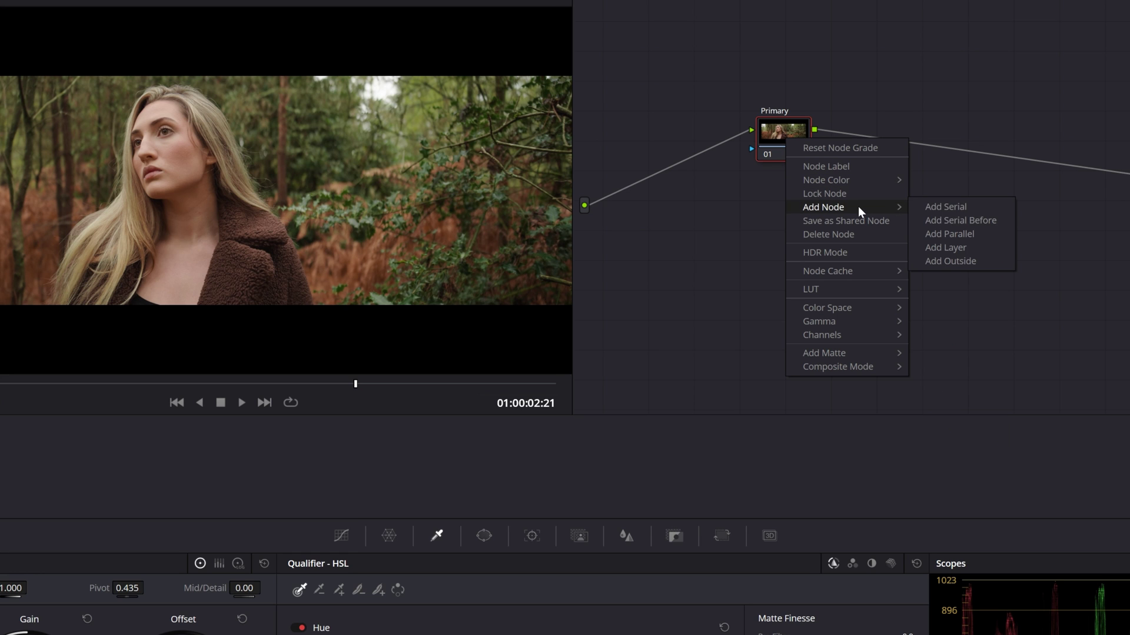
left_click(974, 232)
left_click_drag(863, 150, 883, 170)
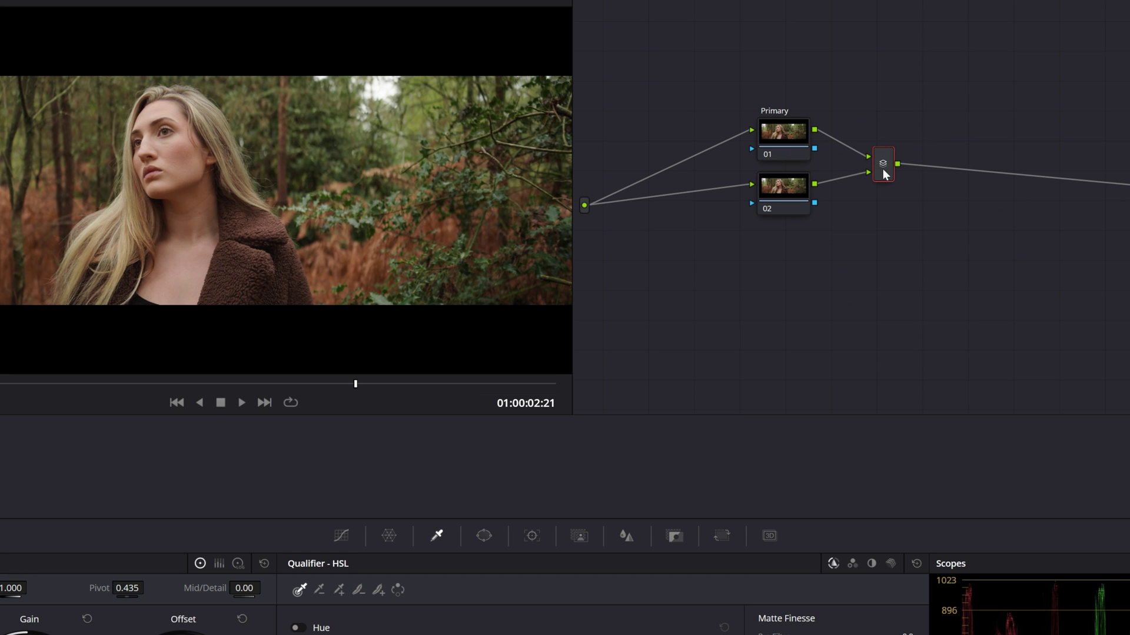
left_click(786, 132)
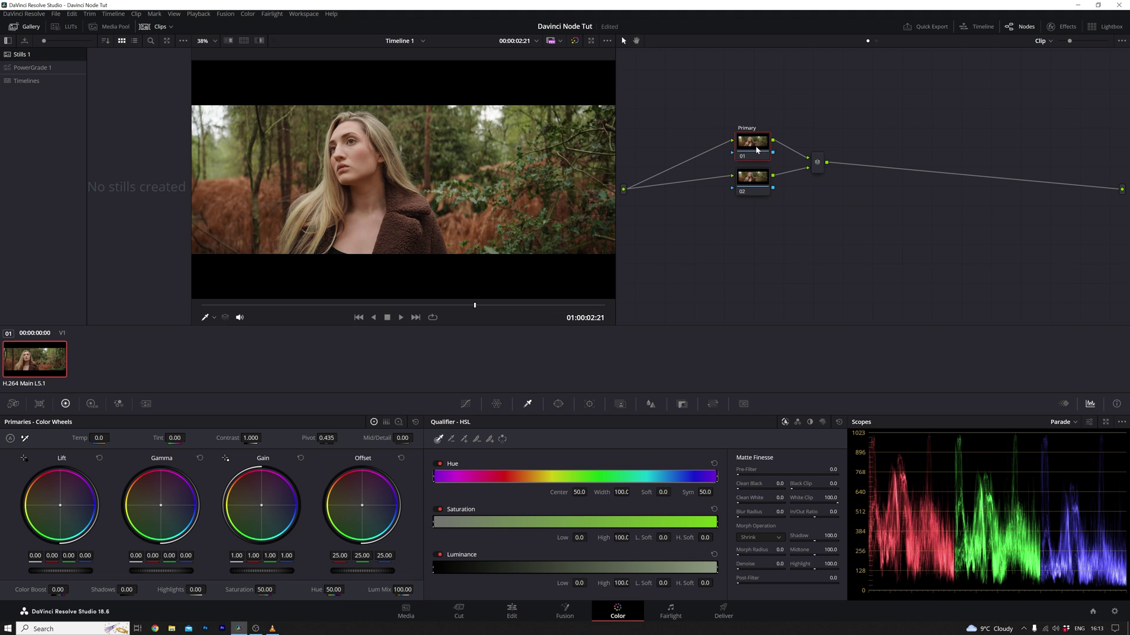
Shift parallel node 02's gain toward blue and adjust the Primary node's gamma
left_click(792, 195)
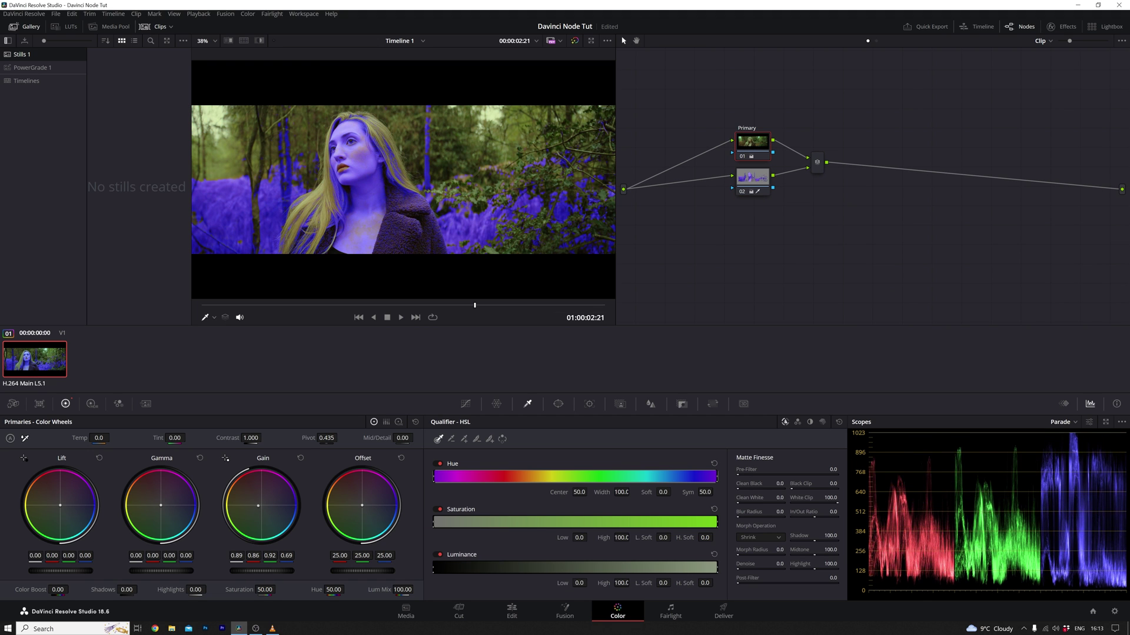
left_click_drag(263, 509, 264, 508)
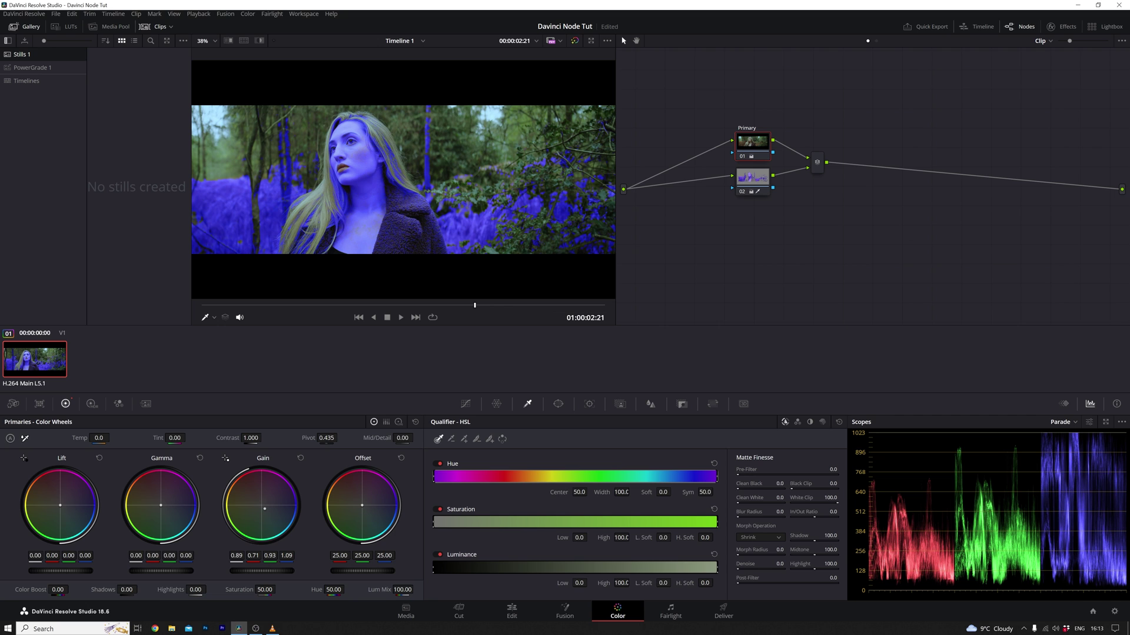
left_click(753, 178)
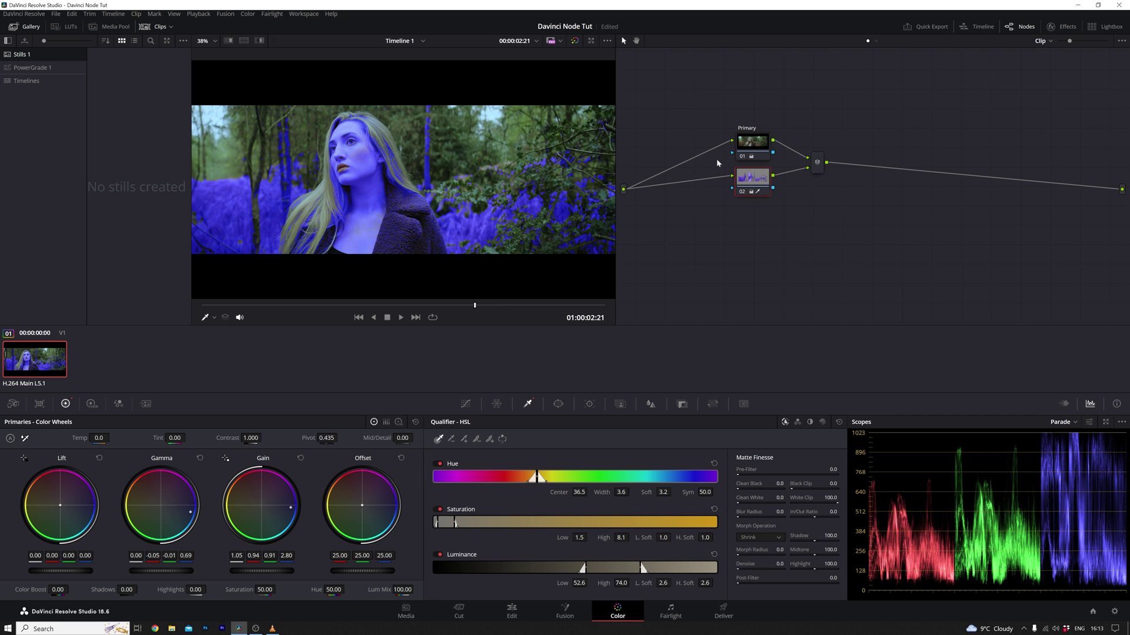
left_click(755, 147)
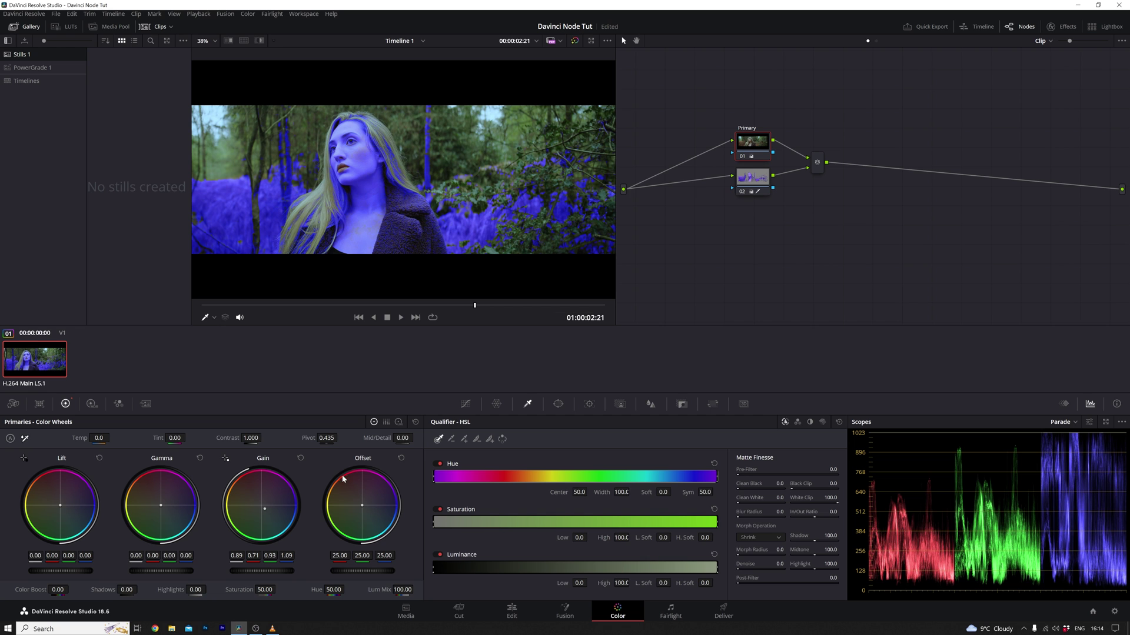
left_click_drag(163, 508, 158, 500)
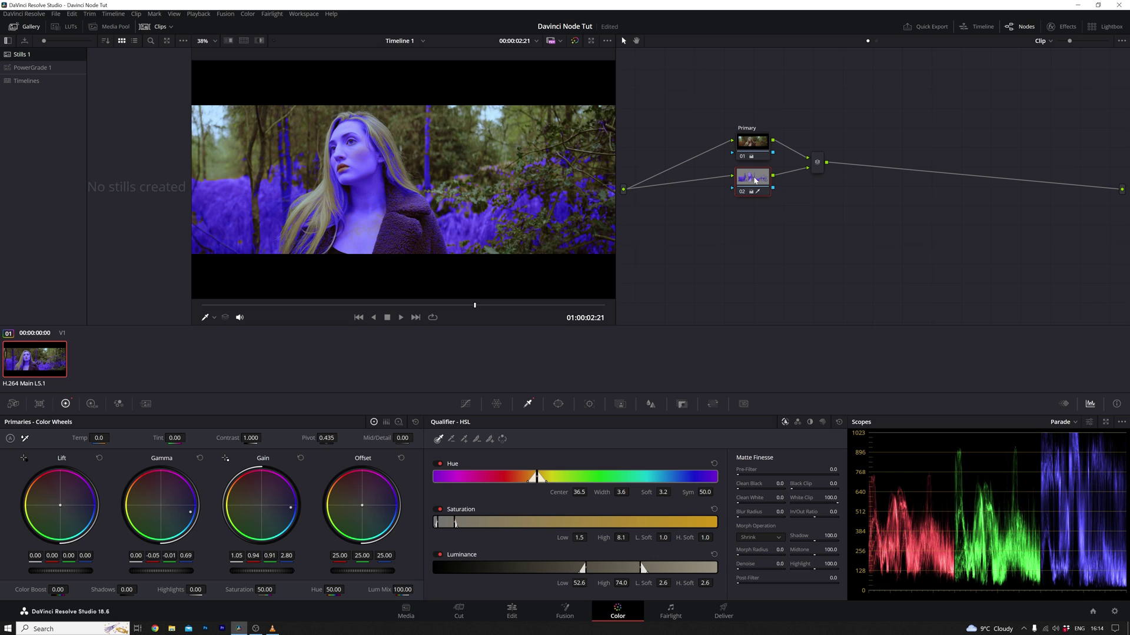
Add serial node 02 after Primary, add a layer node, and stack nodes 02 and 03
key("shift+h")
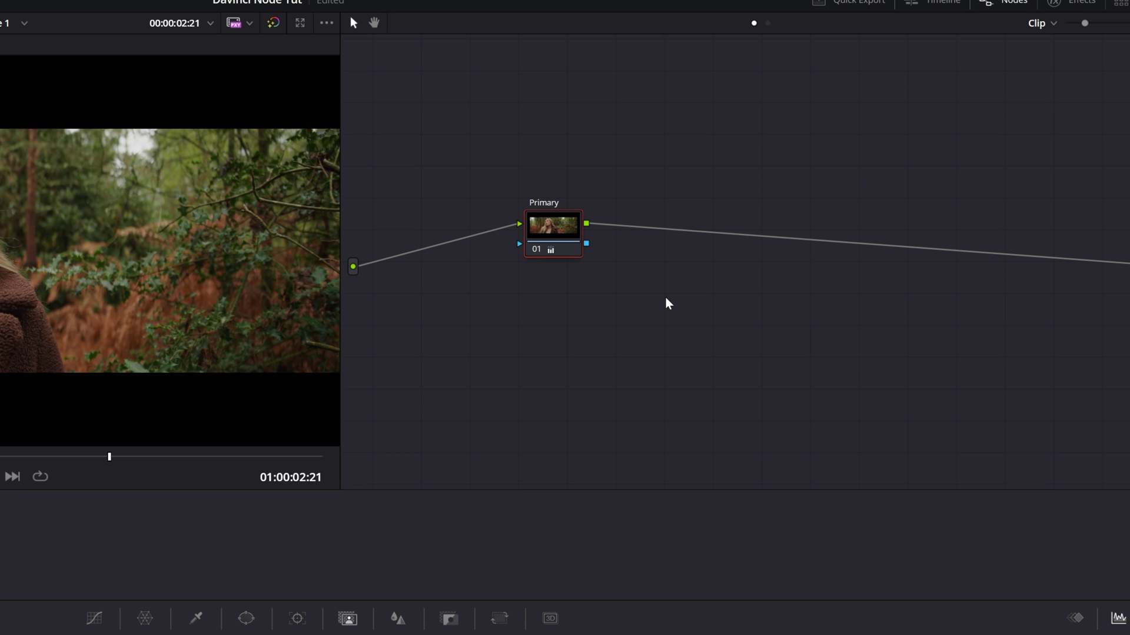
key("alt+s")
right_click(633, 233)
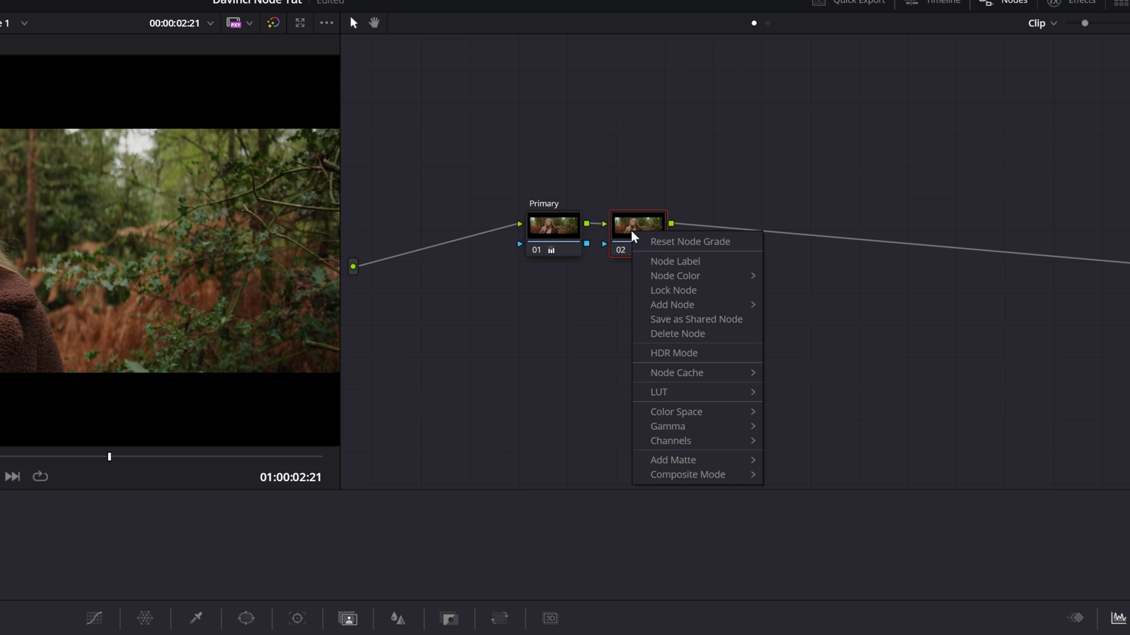
mouse_move(730, 306)
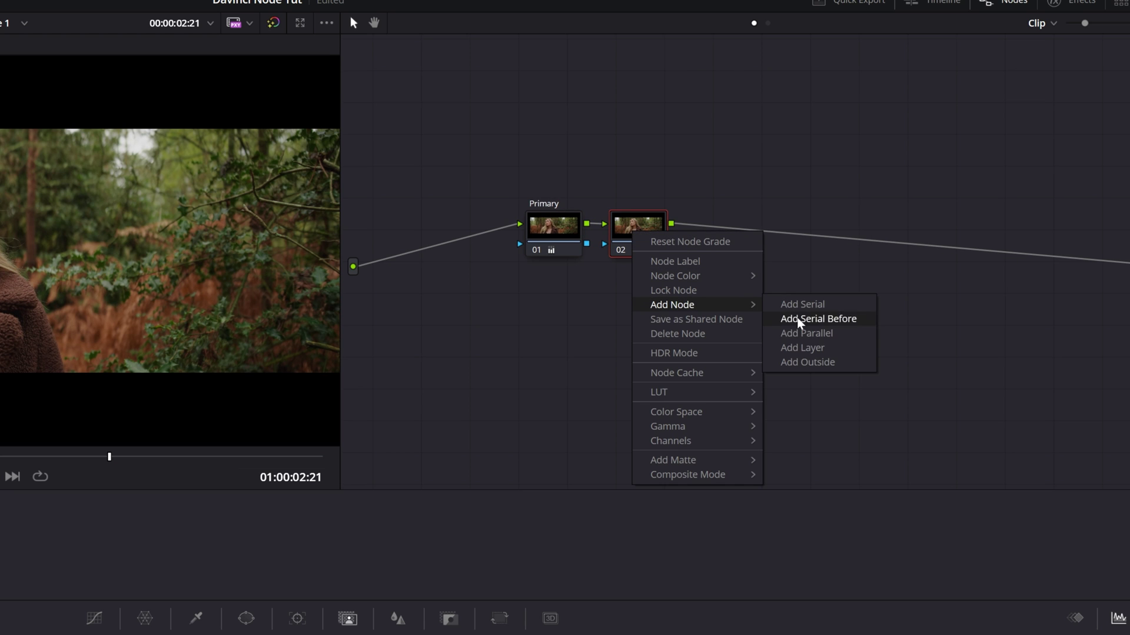
left_click(817, 350)
left_click_drag(655, 252, 642, 200)
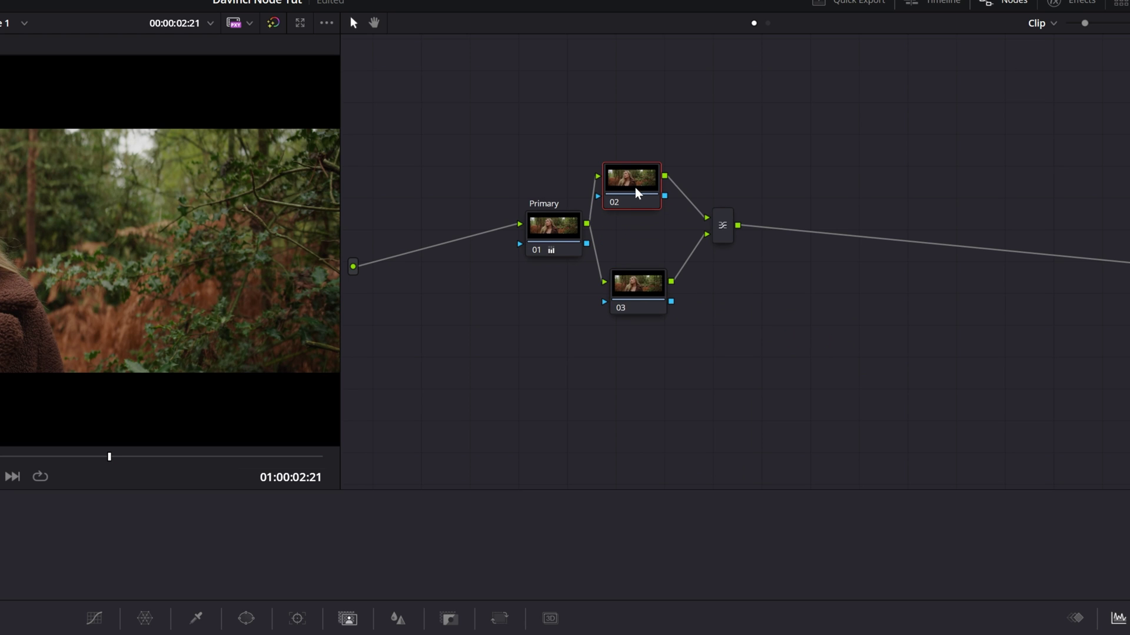
left_click_drag(641, 305, 638, 266)
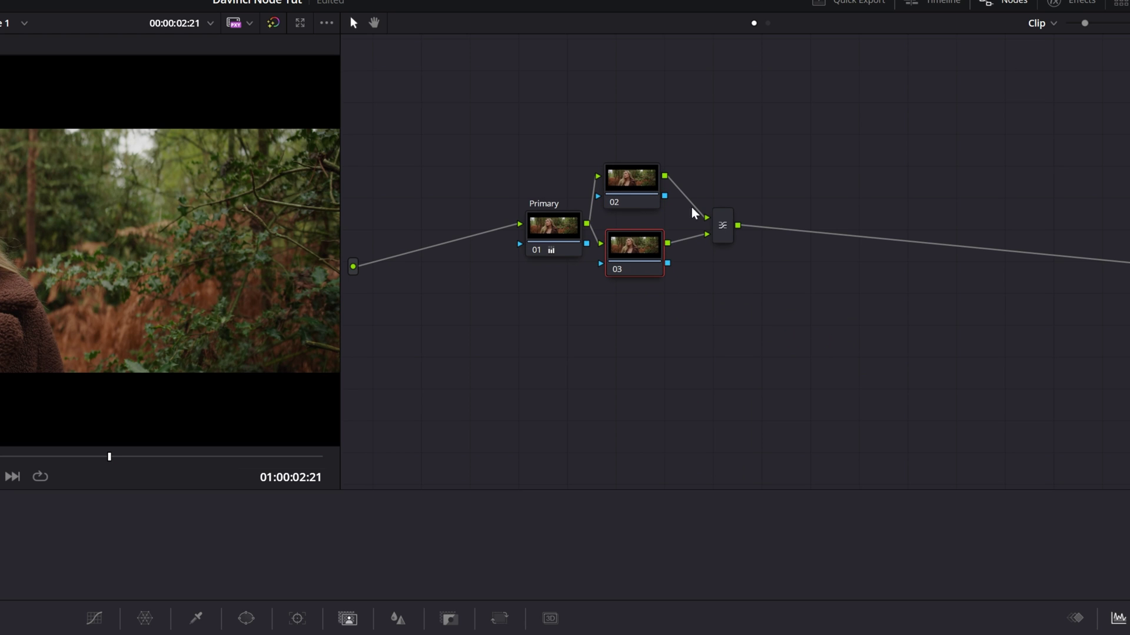
Add a third and fourth input to the layer mixer and tidy the node positions
right_click(720, 231)
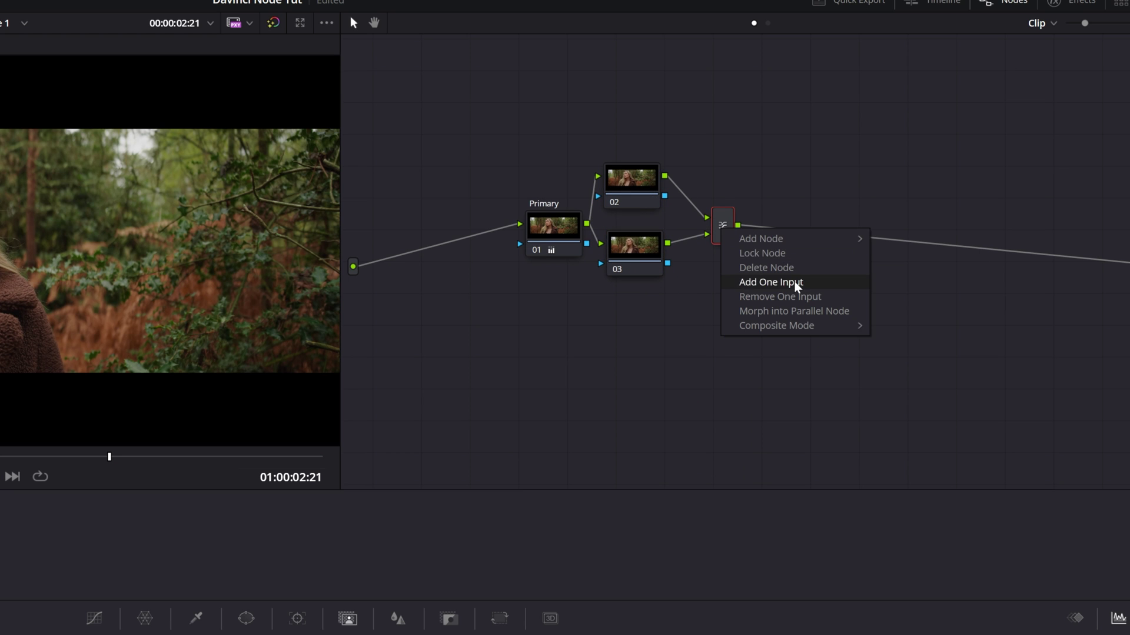
left_click(795, 285)
left_click_drag(724, 230, 740, 231)
right_click(739, 231)
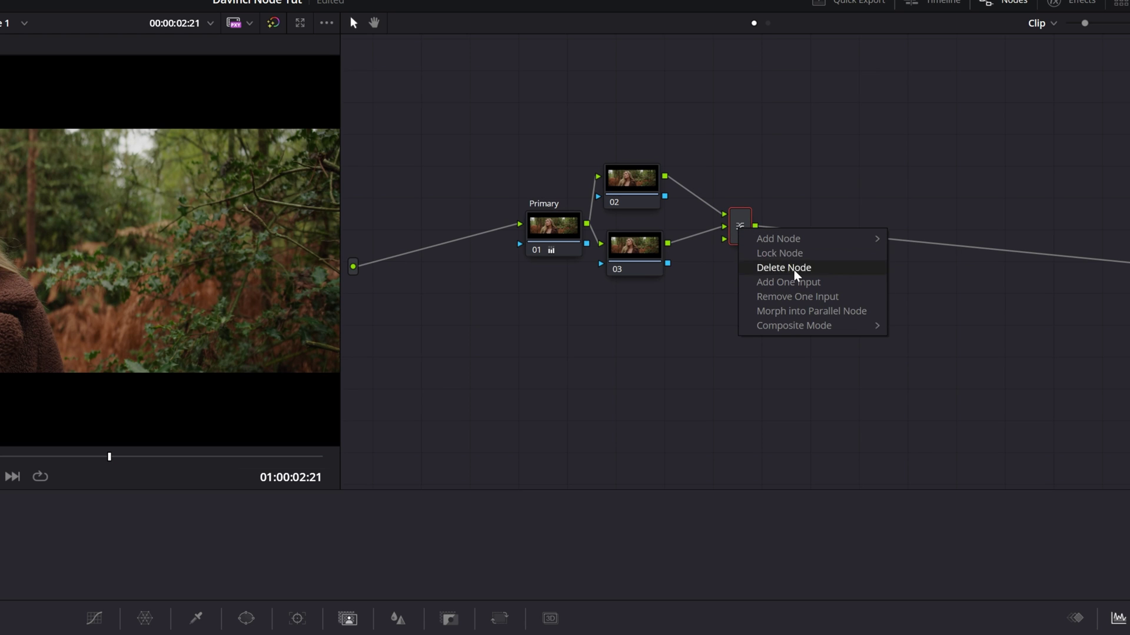
left_click(799, 289)
left_click_drag(740, 231, 746, 243)
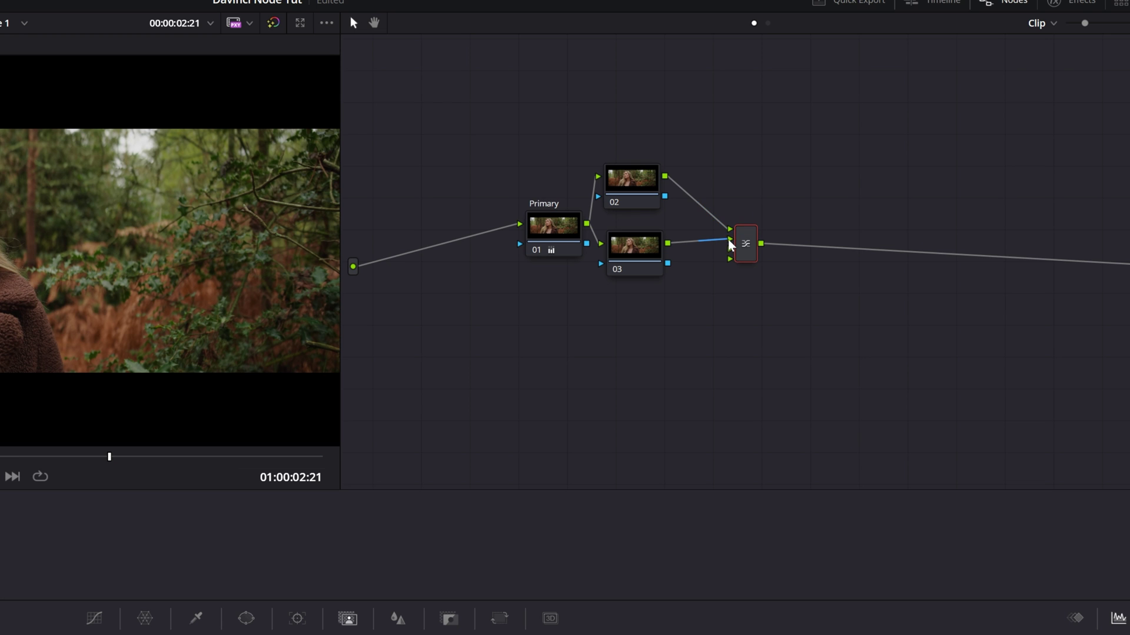
left_click_drag(636, 245, 636, 262)
left_click(637, 194)
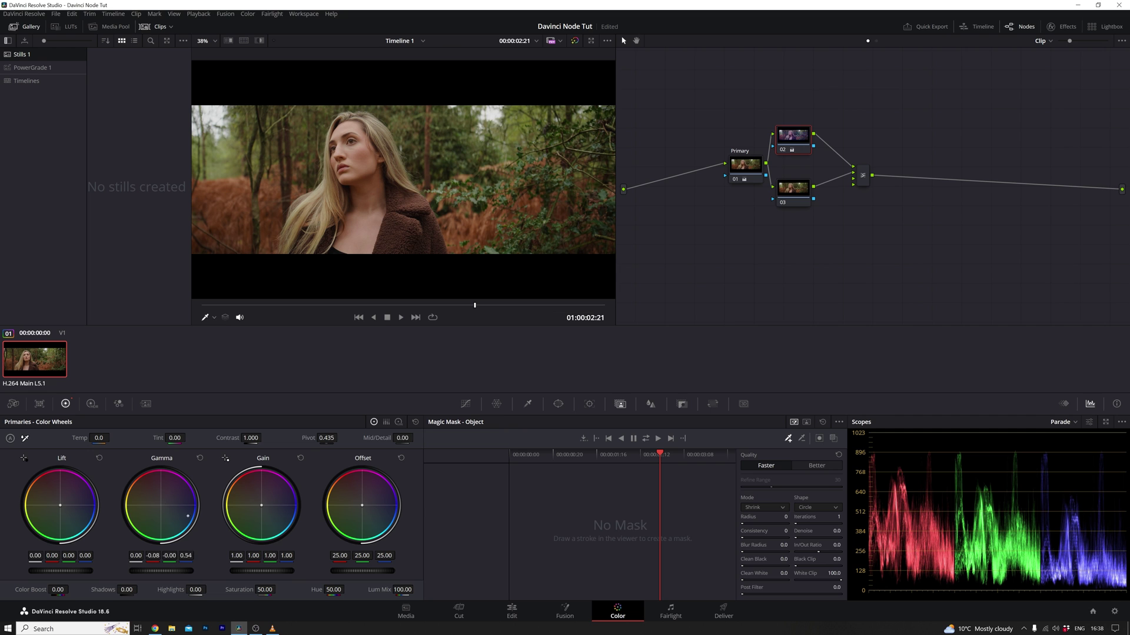
Push node 03's gamma strongly toward red and nudge the node right
left_click(793, 192)
left_click_drag(163, 505, 143, 477)
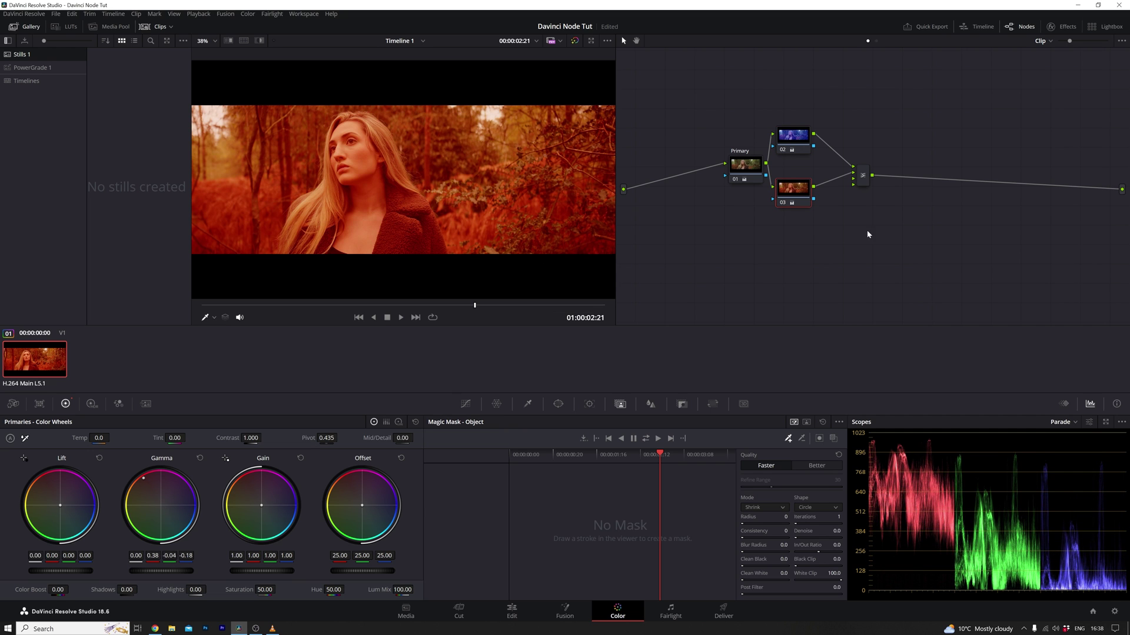
left_click_drag(775, 179, 797, 186)
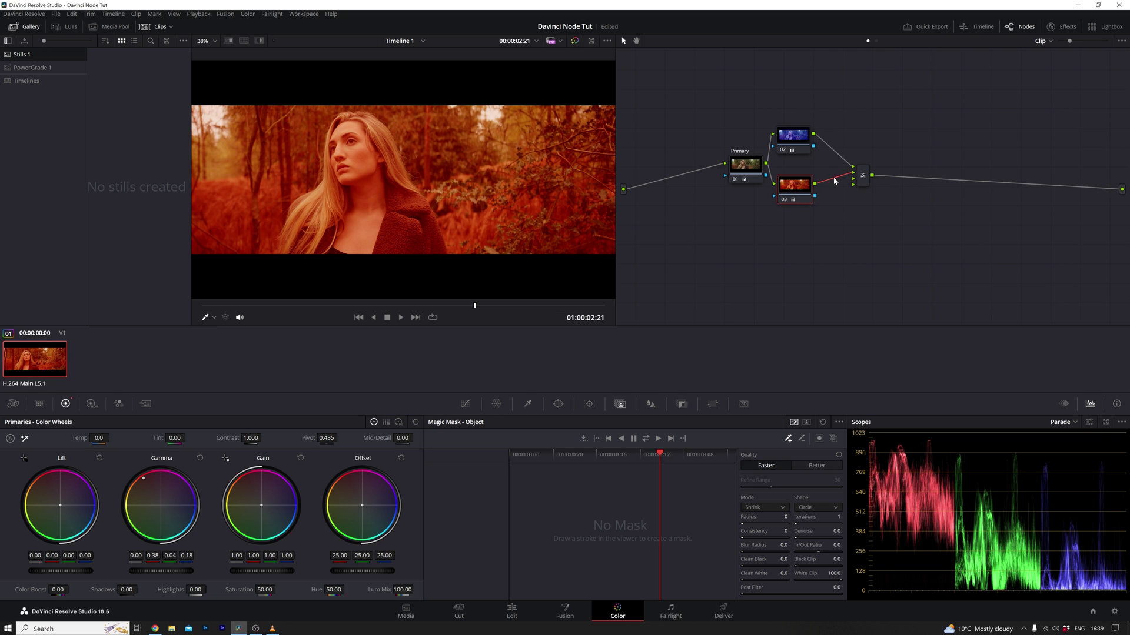
Rewire node 02 into the layer mixer's second input and swap nodes 02 and 03
key("Delete")
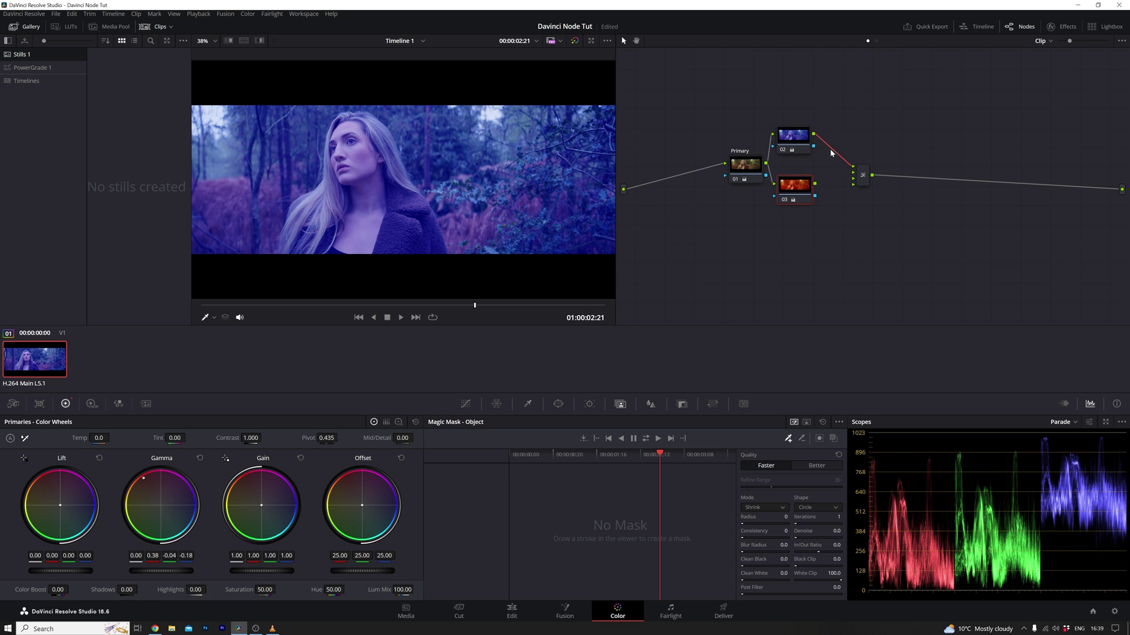
mouse_move(853, 168)
left_mouse_down()
mouse_move(823, 178)
mouse_move(852, 171)
left_mouse_up()
key("ctrl+shift+bracketleft")
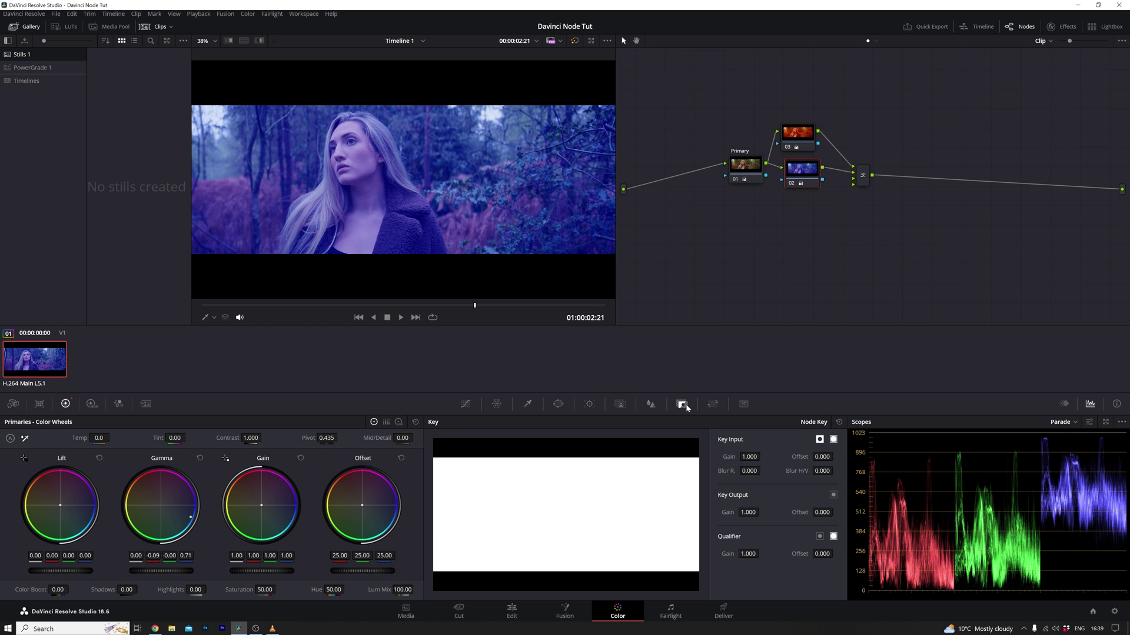
Reset node 02's Node Key settings after lowering its key output gain
mouse_move(748, 513)
left_mouse_down()
mouse_move(700, 513)
mouse_move(750, 512)
left_mouse_up()
left_click(840, 422)
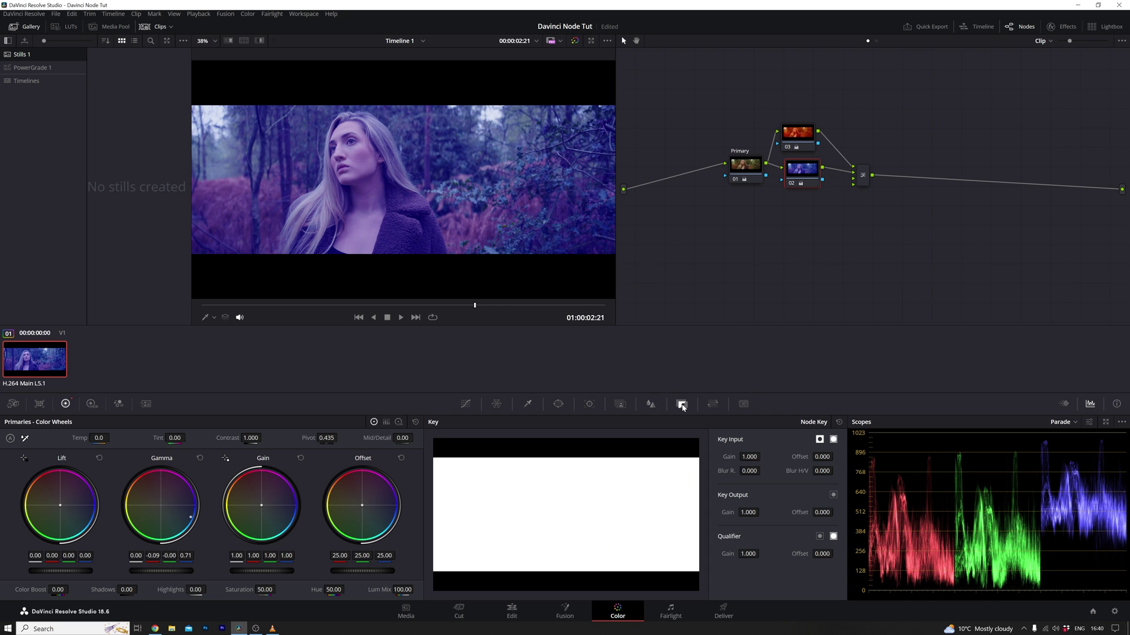
left_click(620, 404)
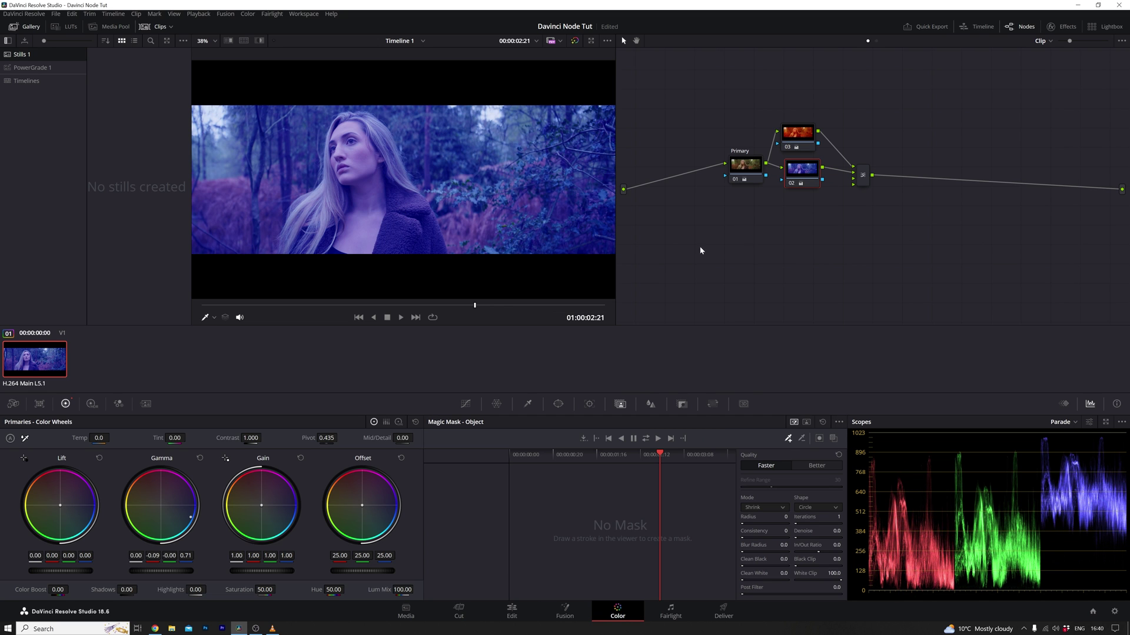
Reset the gamma on nodes 03 and 02, then shift node 02's gamma toward blue
mouse_move(358, 134)
left_mouse_down()
mouse_move(370, 246)
mouse_move(310, 230)
mouse_move(348, 136)
left_mouse_up()
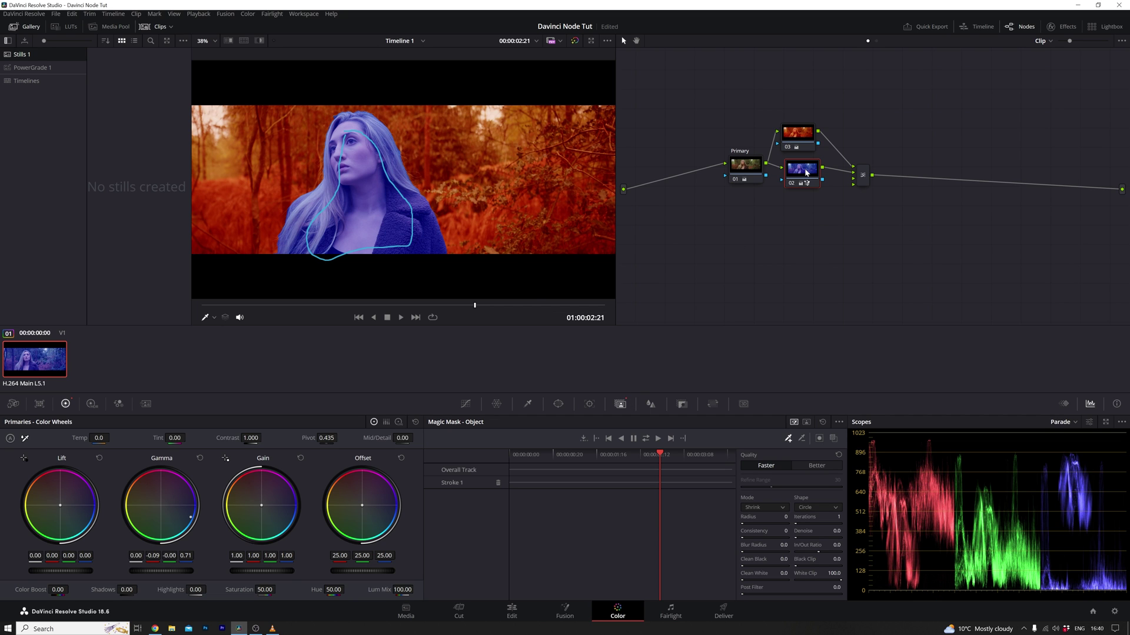
left_click(801, 140)
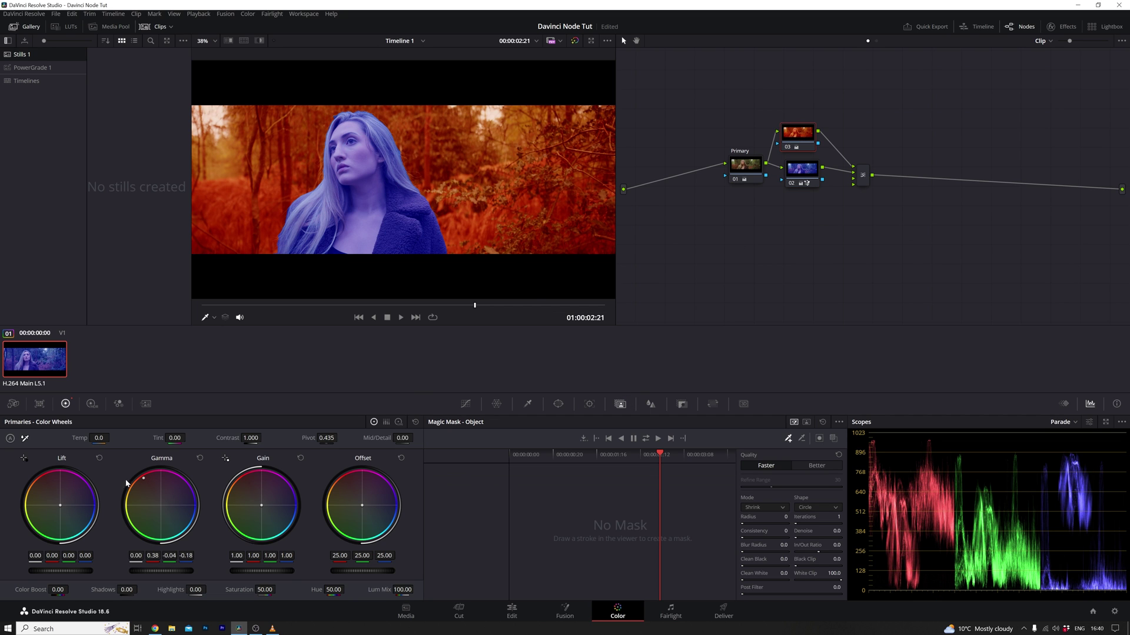
left_click(200, 459)
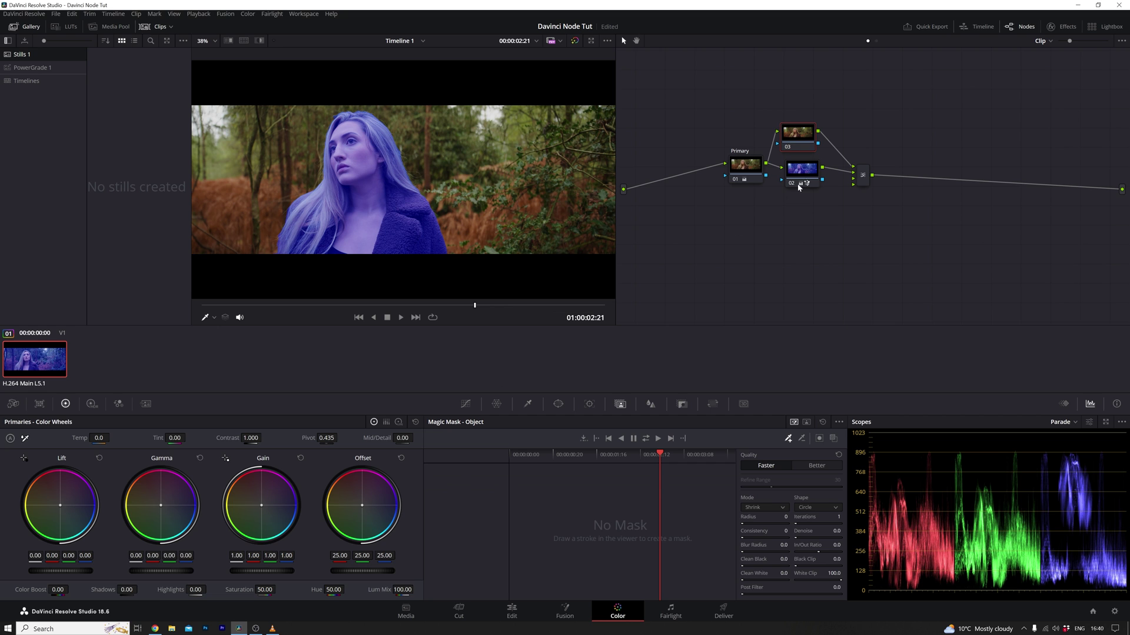
left_click(809, 173)
left_click(200, 458)
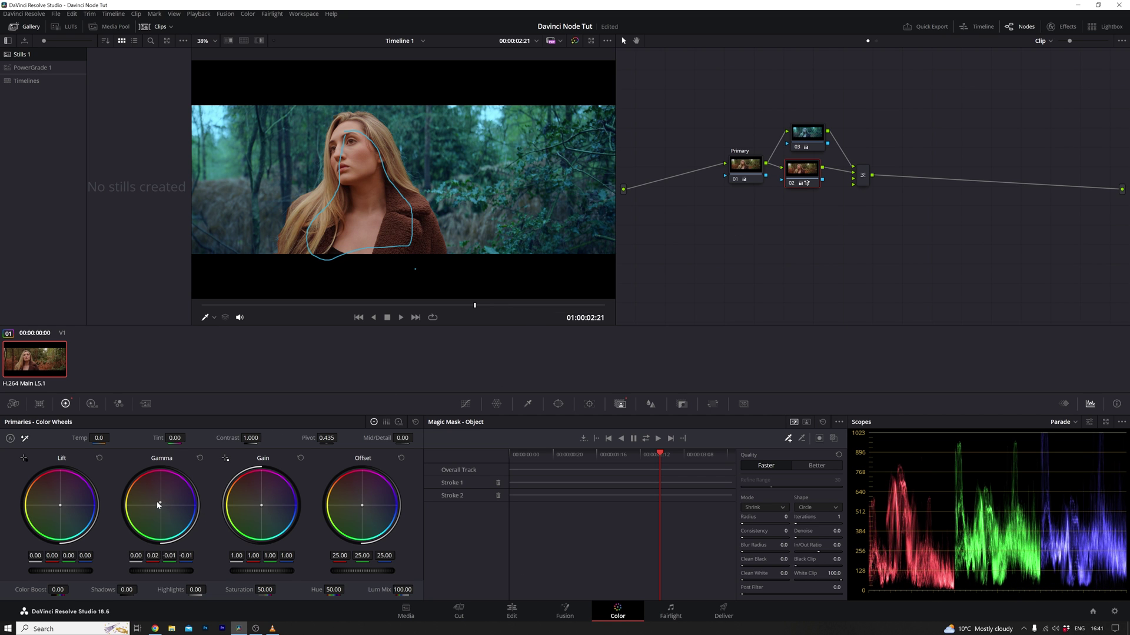
left_click_drag(158, 505, 169, 513)
View node 02's key matte and toggle nodes 02 and 03 off and on to compare
left_click(682, 404)
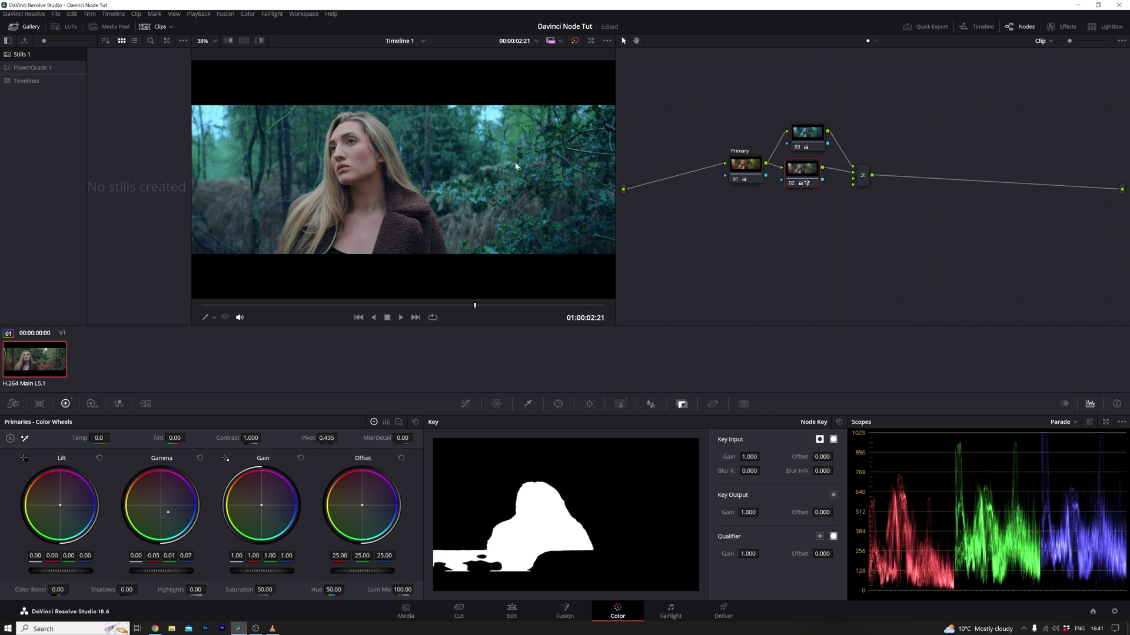
left_click_drag(792, 188, 800, 193)
key("ctrl+d")
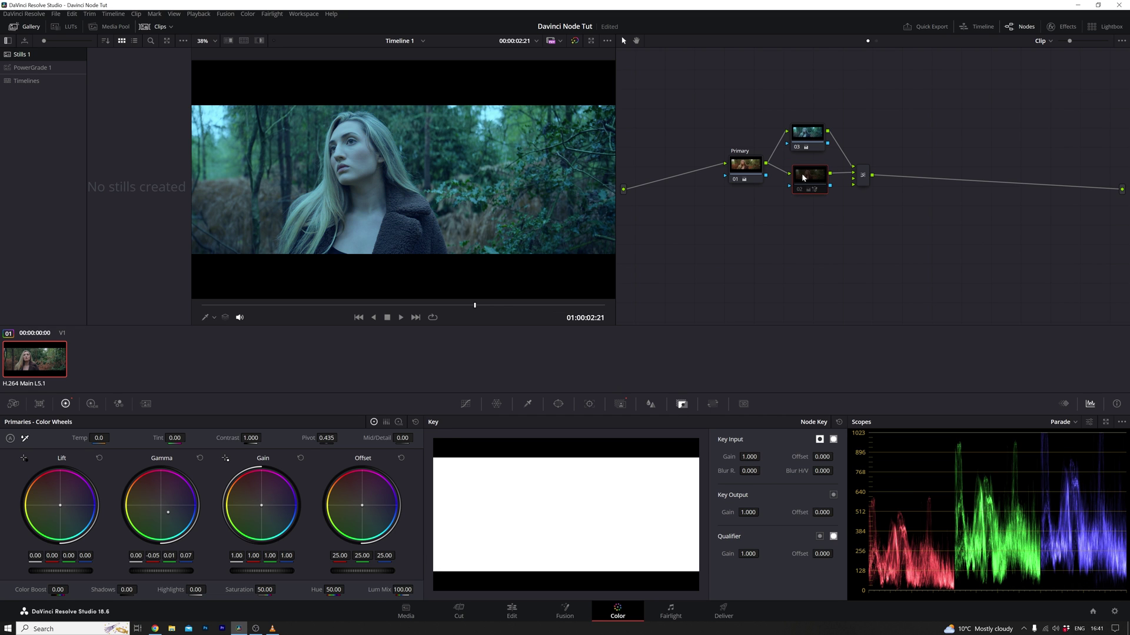
left_click(797, 148)
left_click(797, 147)
left_click(799, 189)
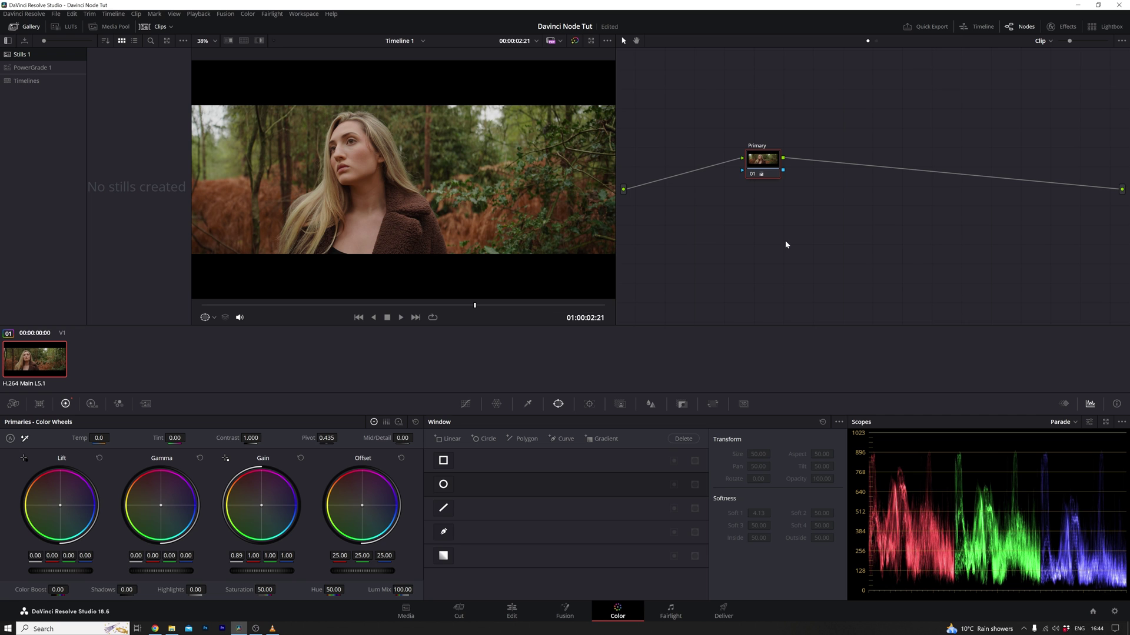
Add a Circle window to the Primary node, move it toward the woman and widen it
left_click(443, 485)
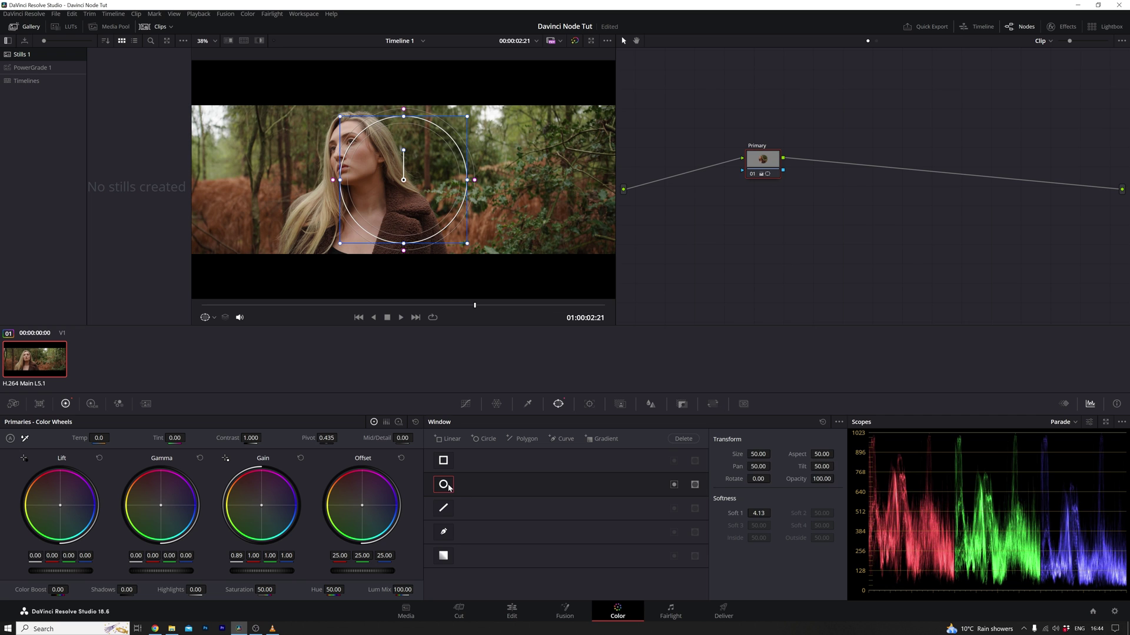
left_click_drag(444, 200, 380, 186)
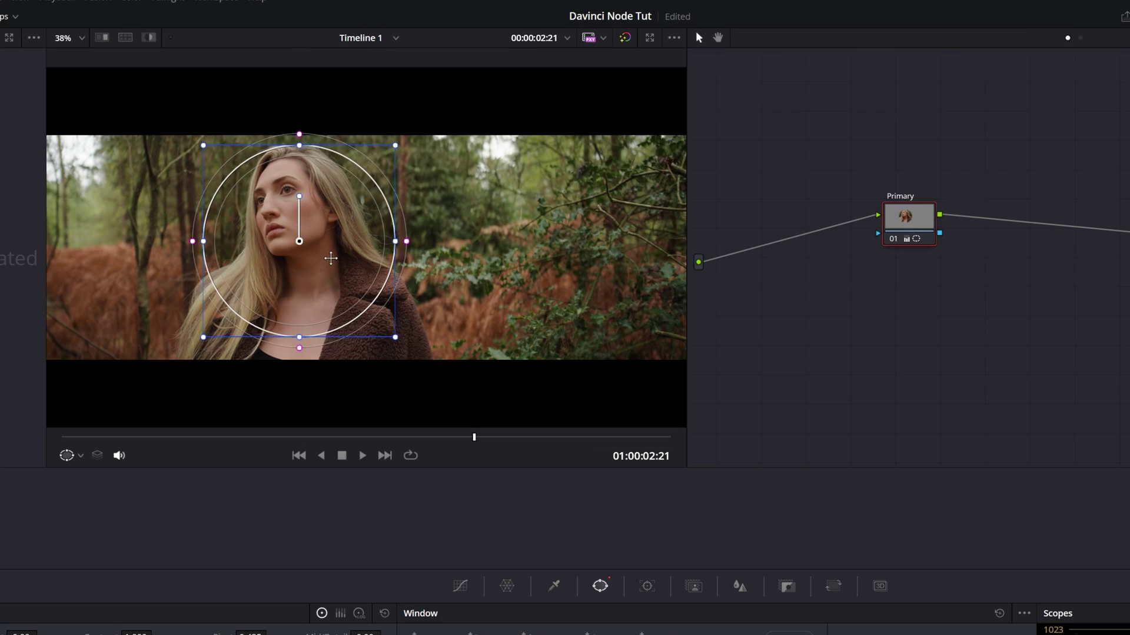
left_click_drag(331, 258, 330, 260)
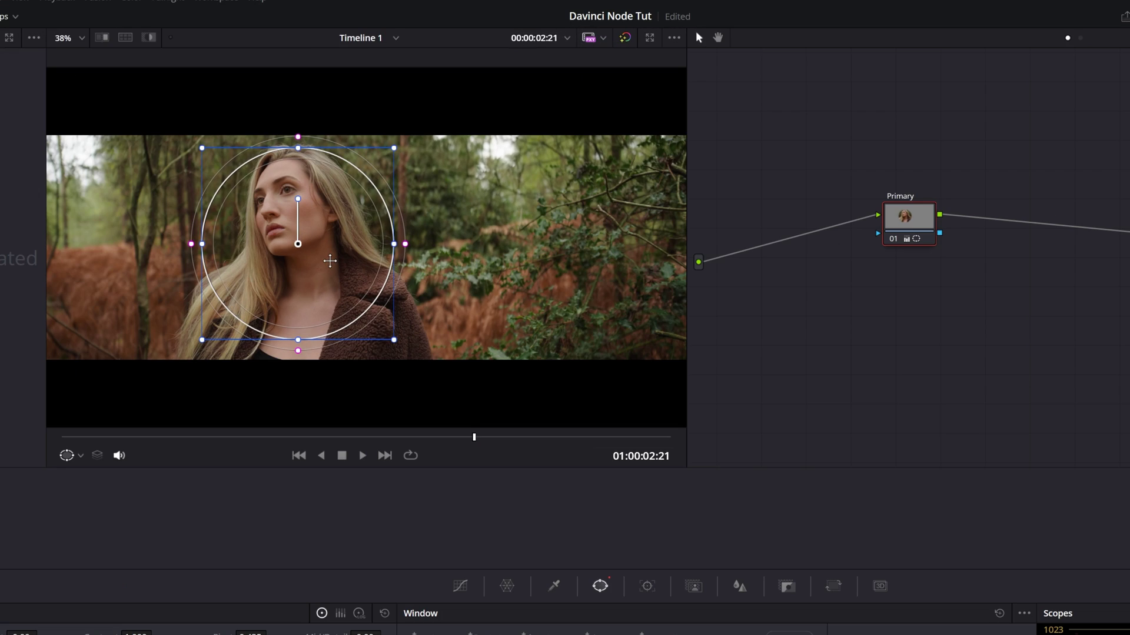
left_click_drag(396, 247, 405, 247)
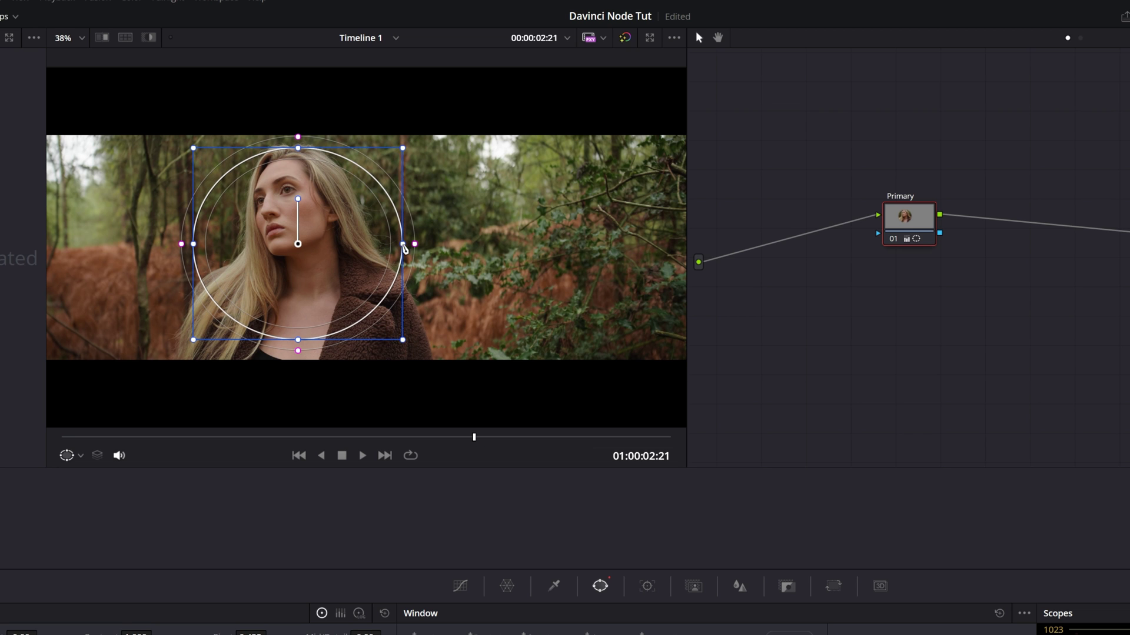
Add an outside node 02 after the Primary node
right_click(915, 233)
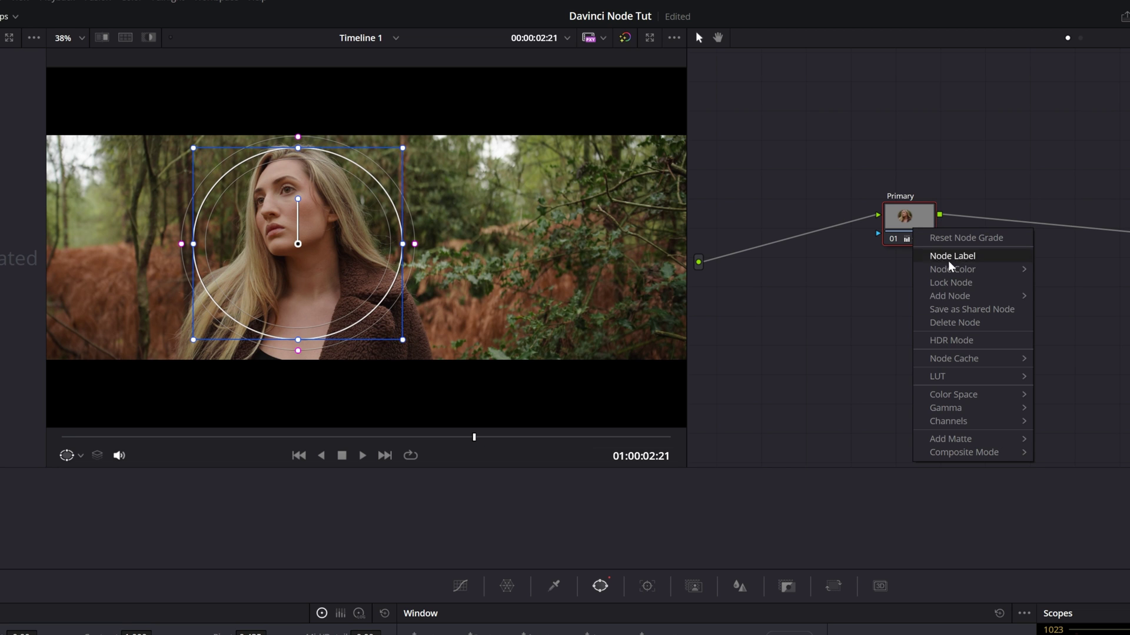
mouse_move(1012, 297)
left_click(1091, 349)
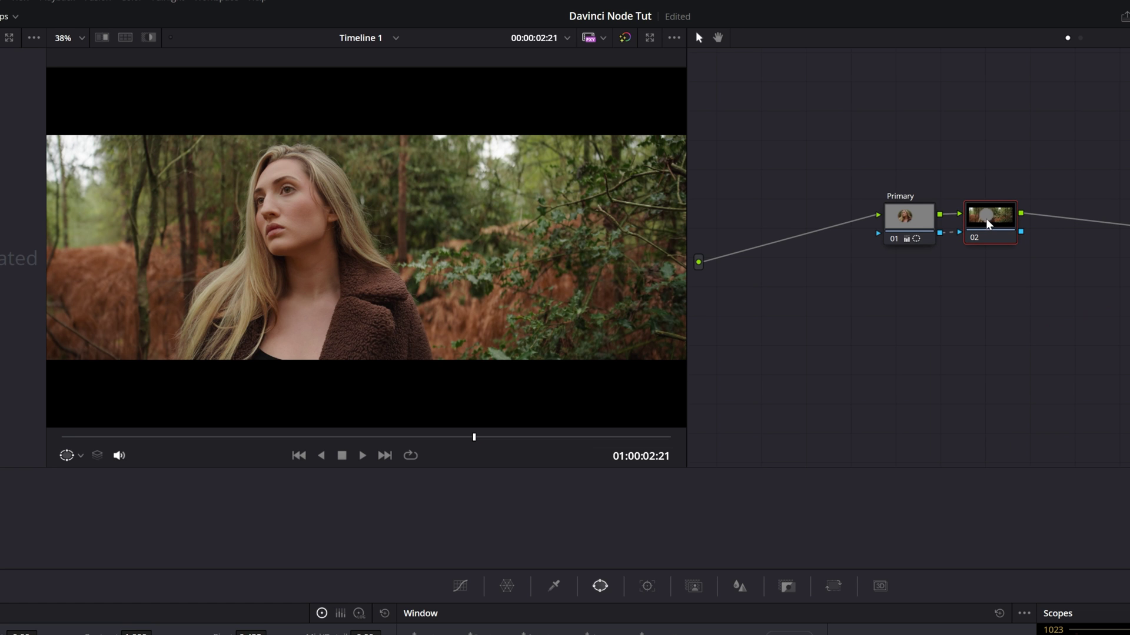
Reposition the Primary node's circle window onto the woman
left_click(906, 219)
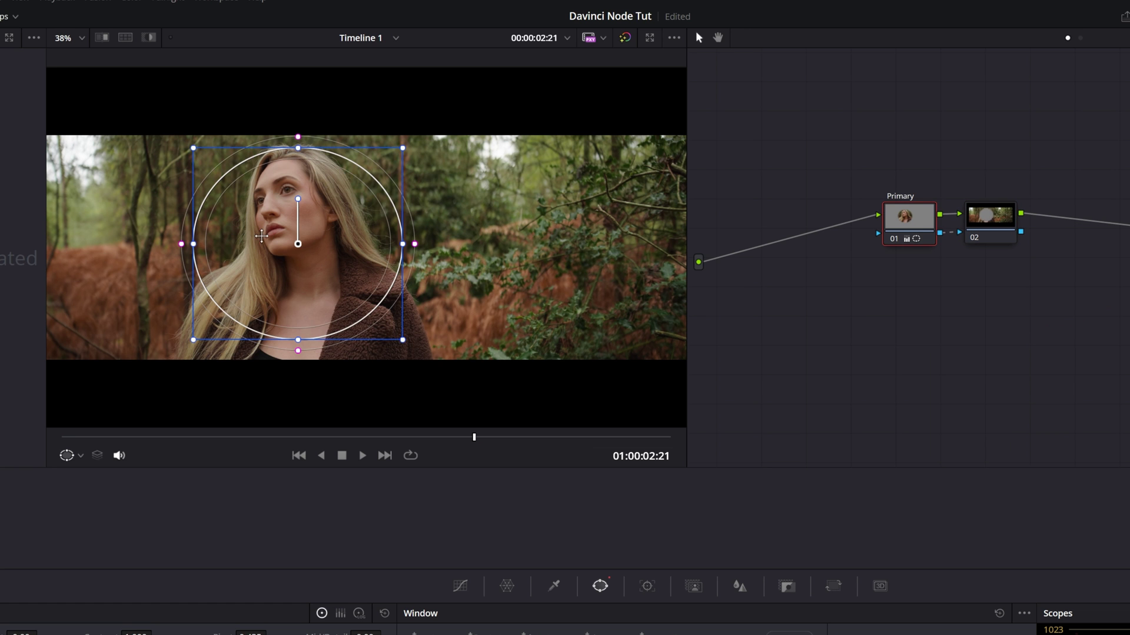
left_click_drag(260, 236, 295, 236)
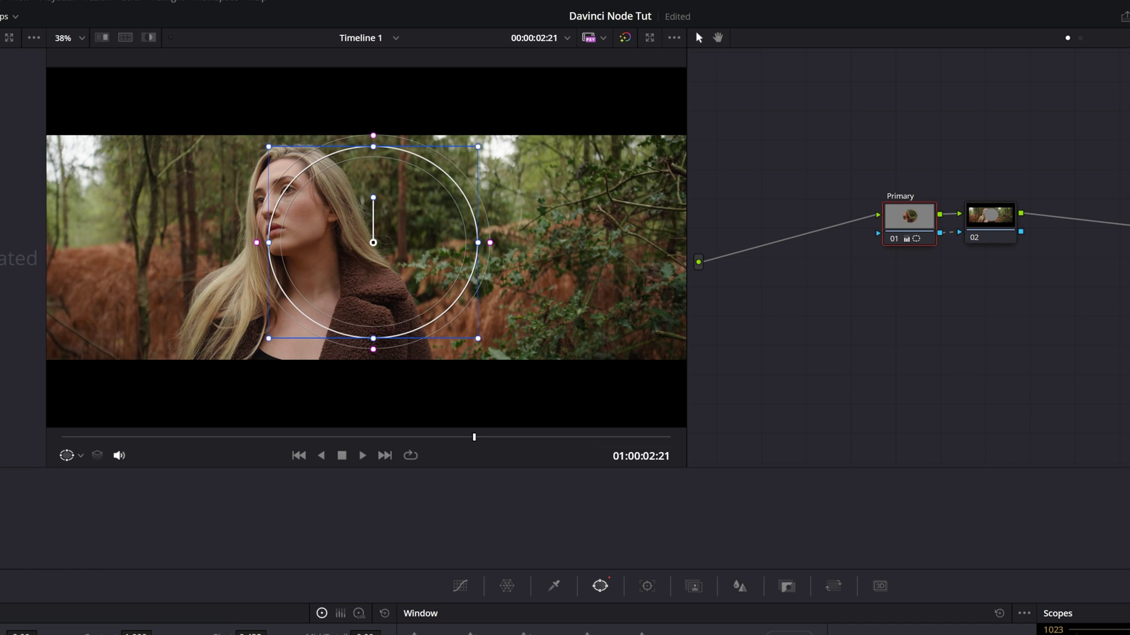
left_click(1004, 229)
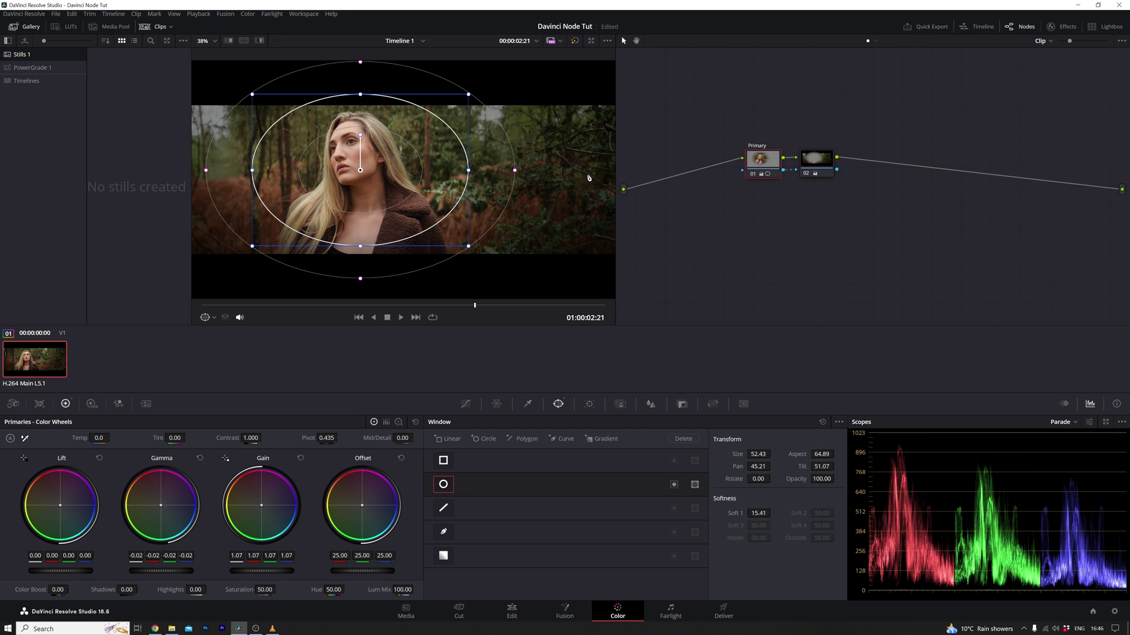
Raise the gain of outside node 02's surroundings to 0.68
left_click(823, 163)
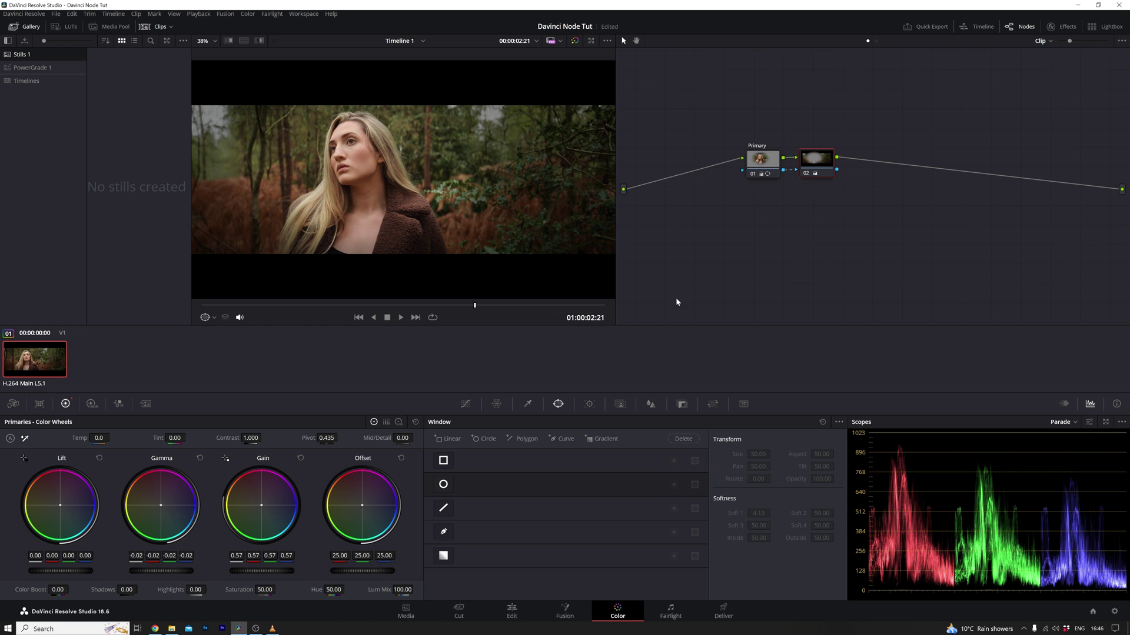
left_click_drag(262, 571, 277, 571)
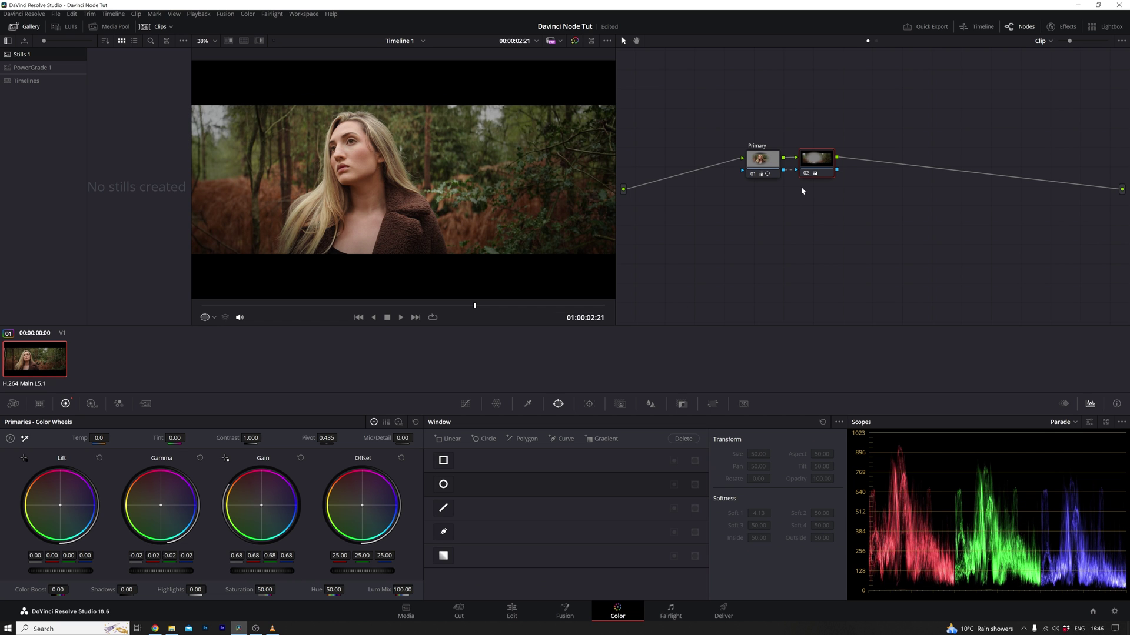
left_click(757, 168)
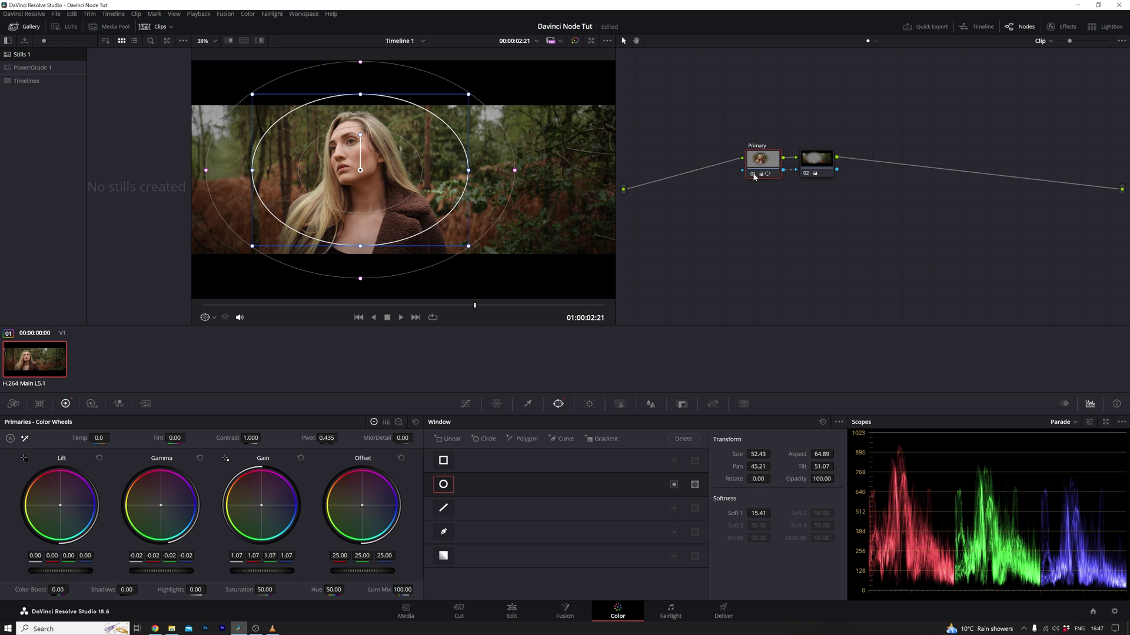
Bypass the grade and toggle the Primary node off and on to compare
key("shift+d")
key("shift+d")
left_click(465, 403)
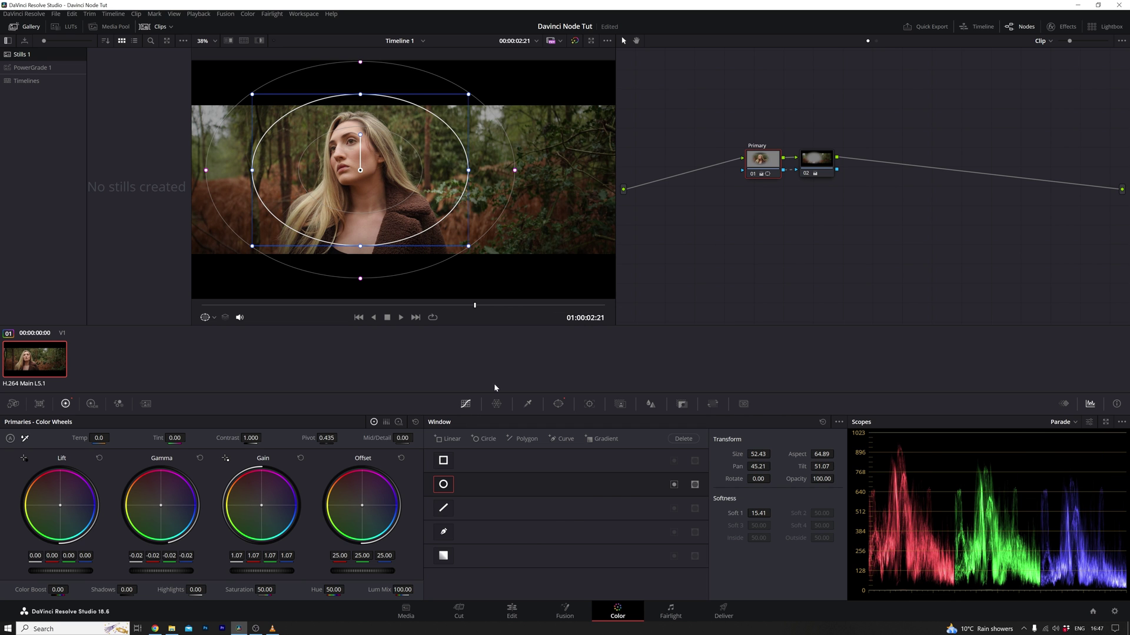
left_click(754, 174)
left_click(753, 174)
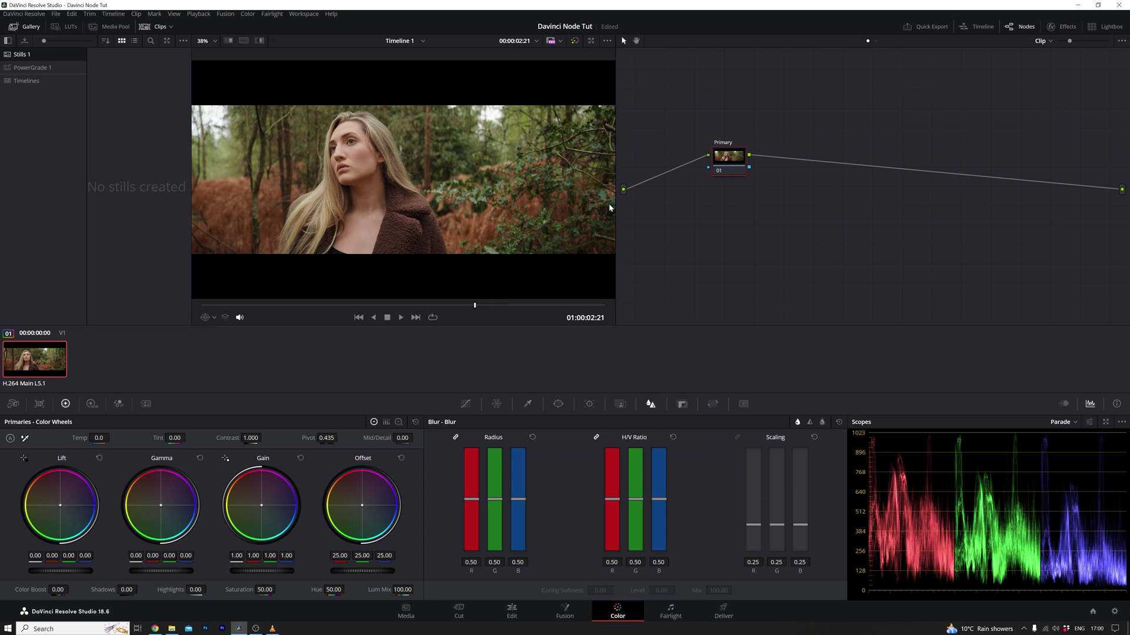
Add a splitter-combiner node after Primary from the Color > Nodes menu
left_click(247, 14)
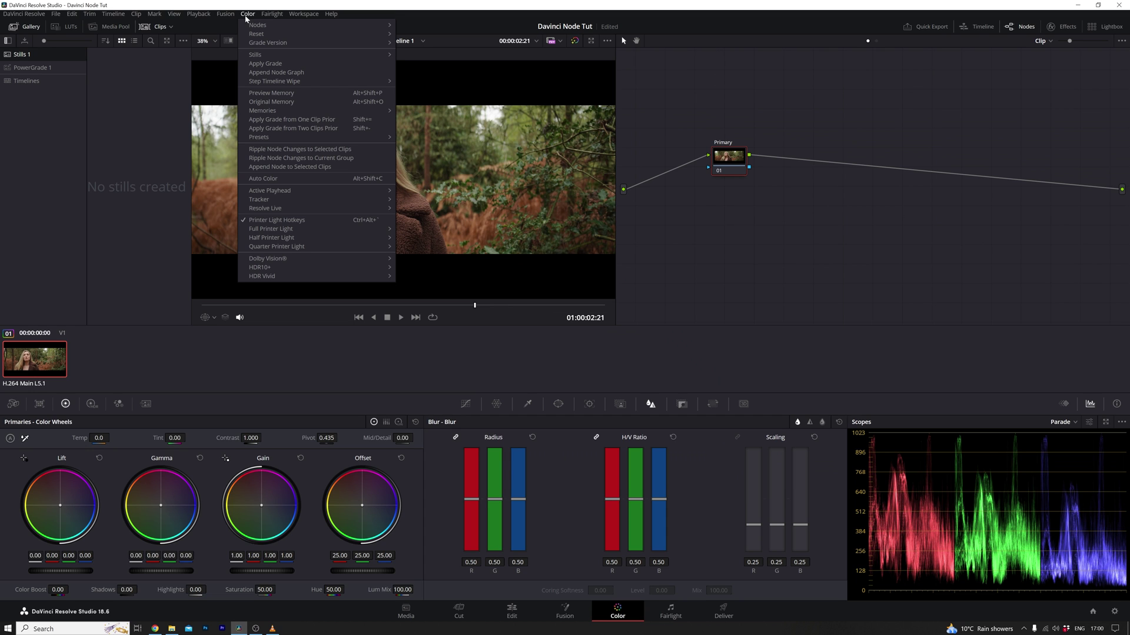
mouse_move(256, 26)
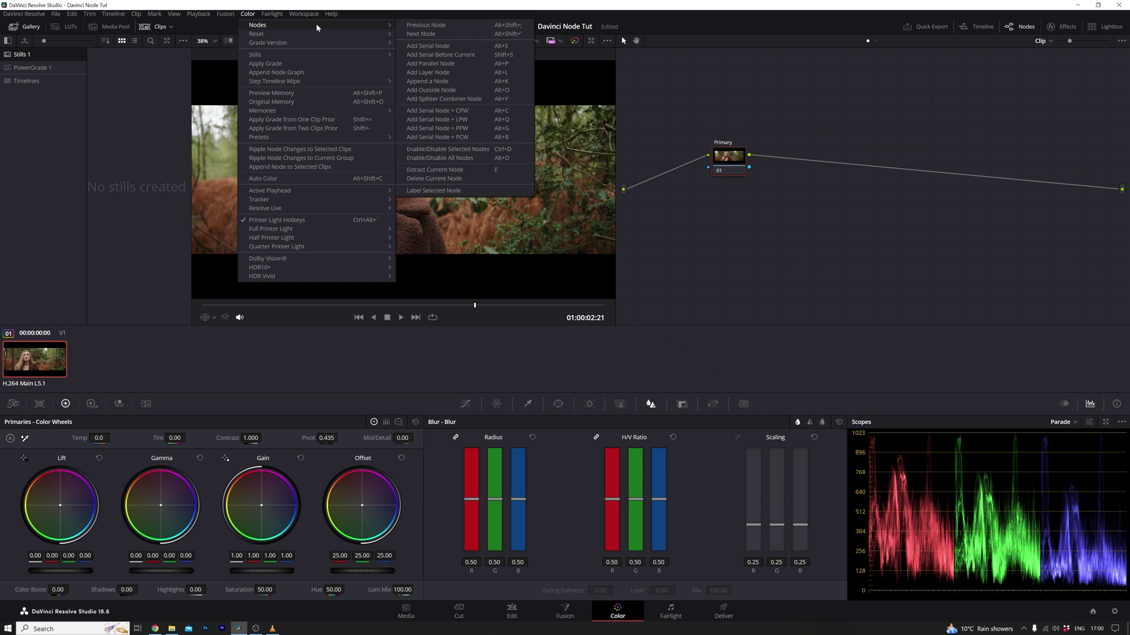
left_click(443, 99)
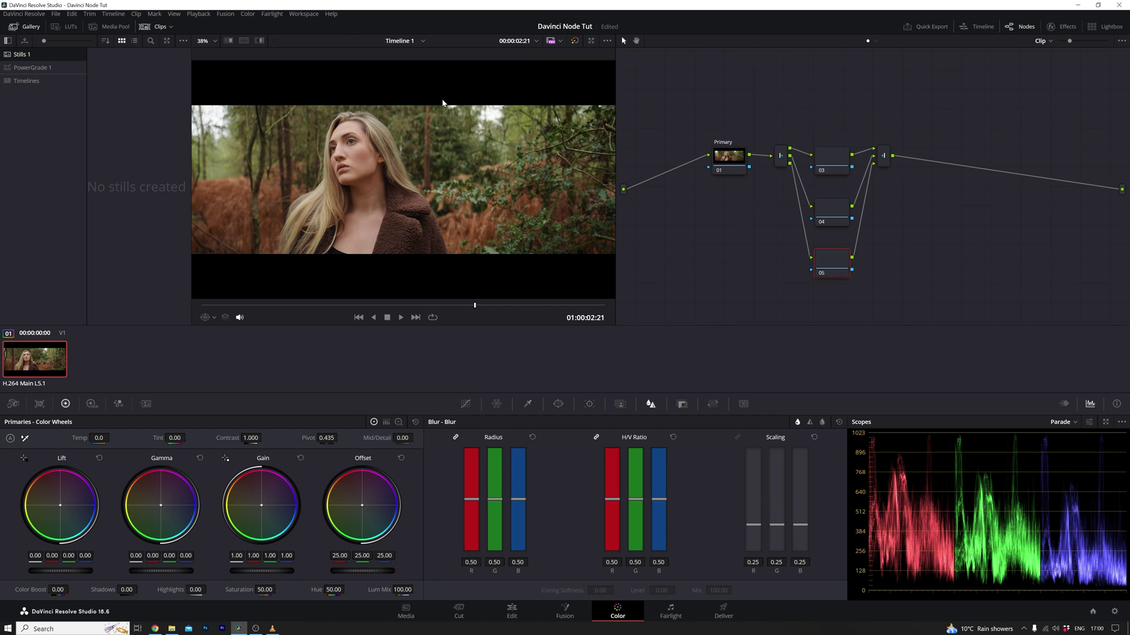
Drag nodes 03, 04 and 05 upward into a tidy stack
left_click_drag(840, 159, 837, 108)
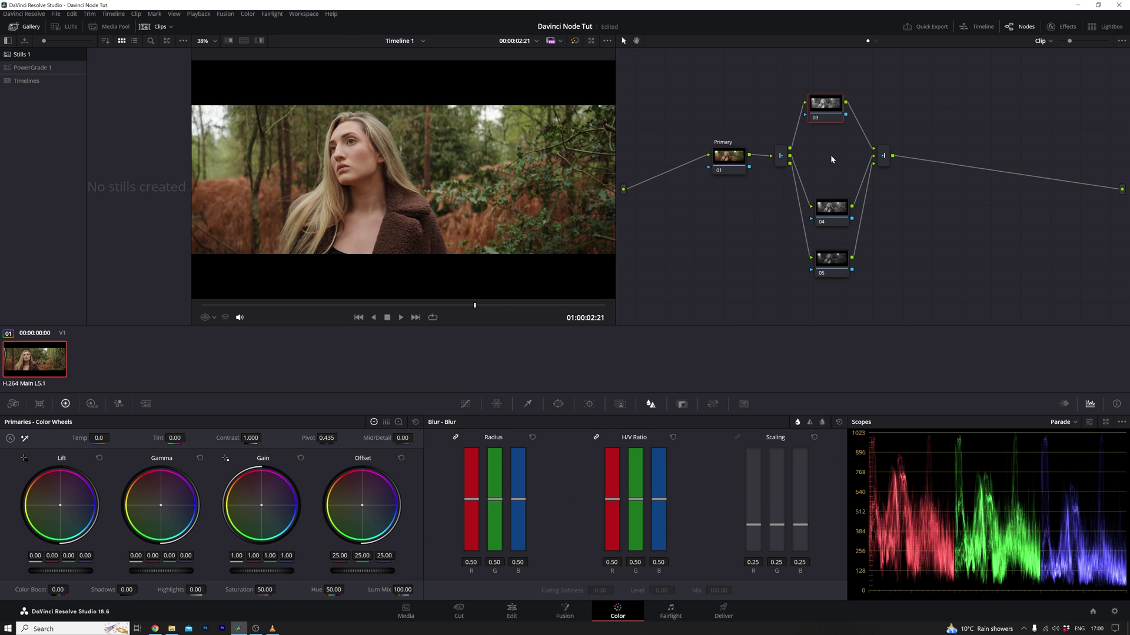
left_click_drag(841, 206, 836, 153)
left_click_drag(831, 259, 831, 208)
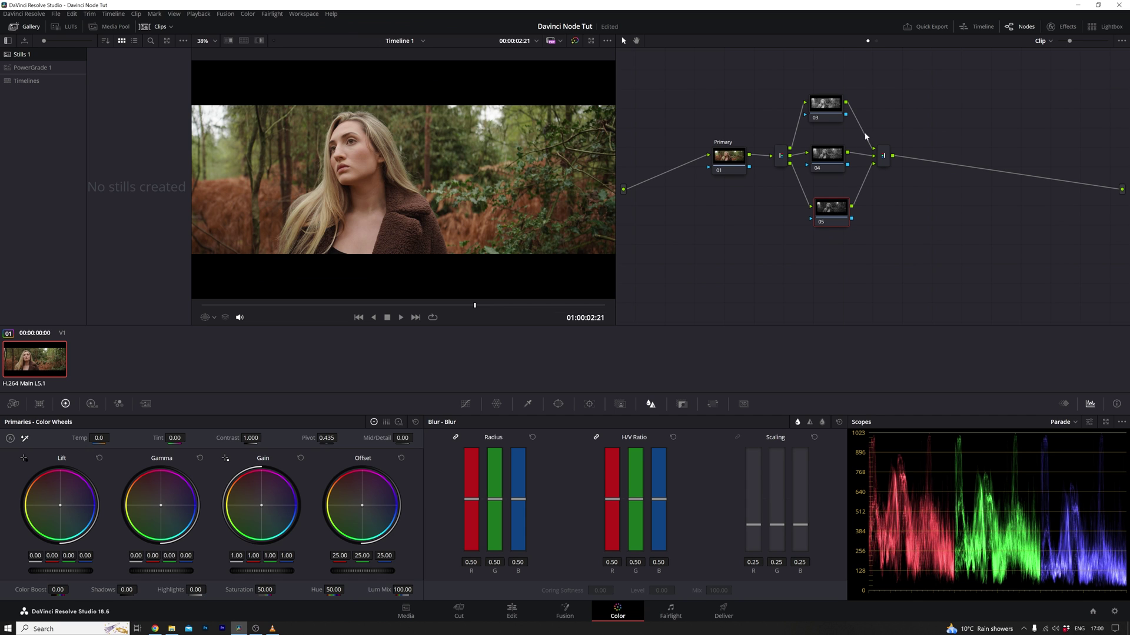
left_click(829, 158)
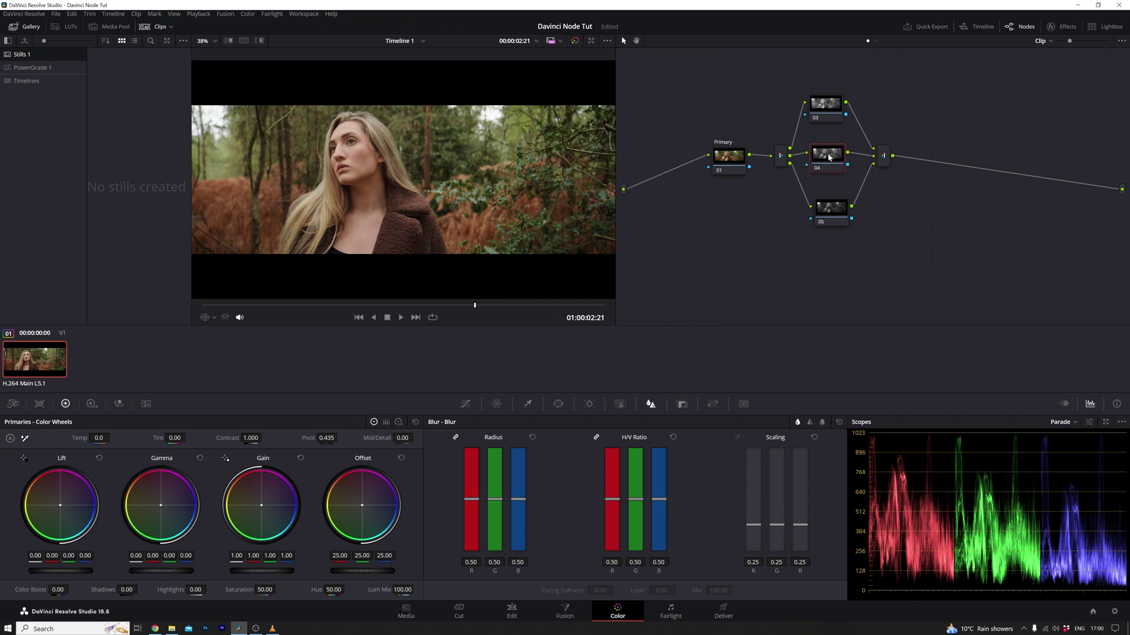
Raise the Blur Radius on nodes 05, 04 and 03, setting node 03 to 0.56
left_click(832, 207)
left_click(827, 113)
left_click(827, 213)
mouse_move(471, 500)
left_mouse_down()
mouse_move(469, 453)
mouse_move(472, 489)
left_mouse_up()
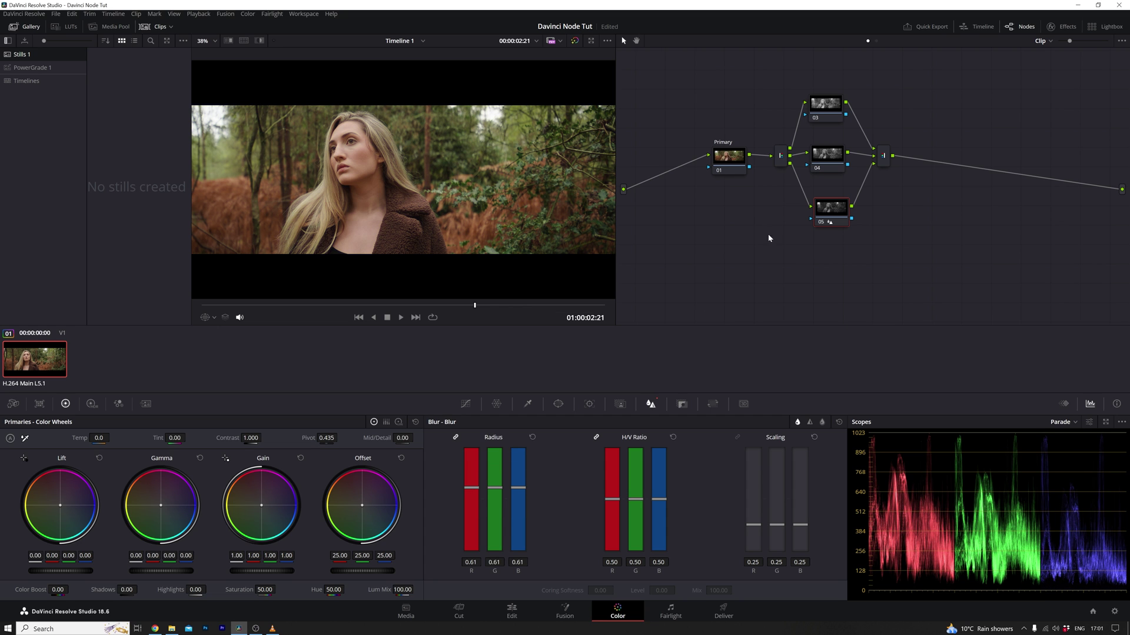
left_click(833, 160)
mouse_move(474, 501)
left_mouse_down()
mouse_move(472, 473)
mouse_move(471, 505)
left_mouse_up()
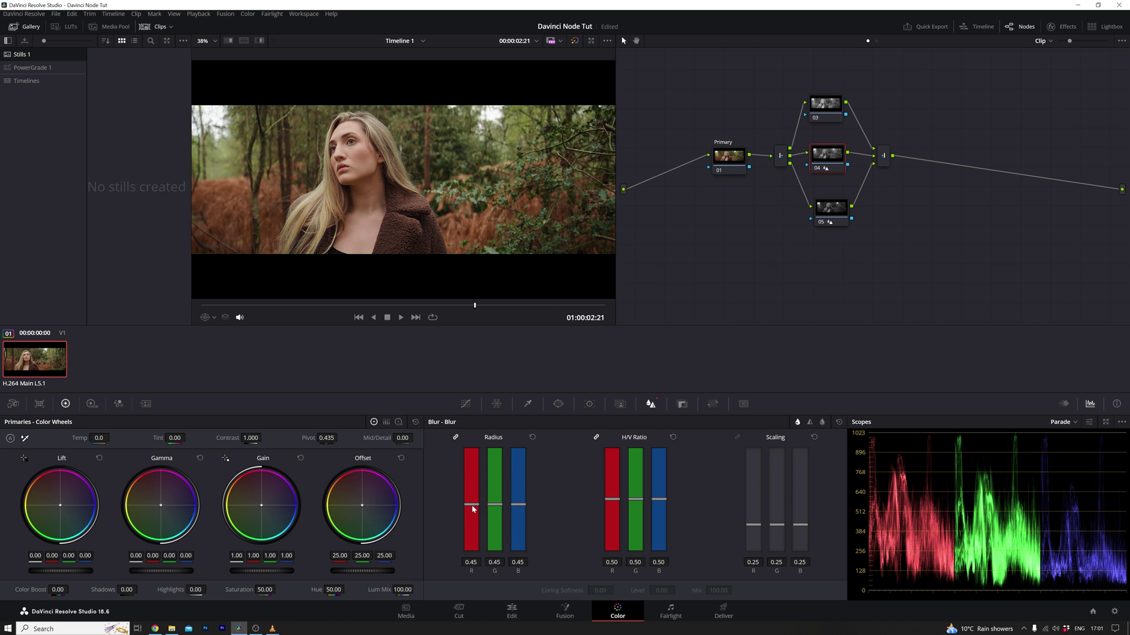
left_click(828, 111)
left_click_drag(482, 501, 480, 495)
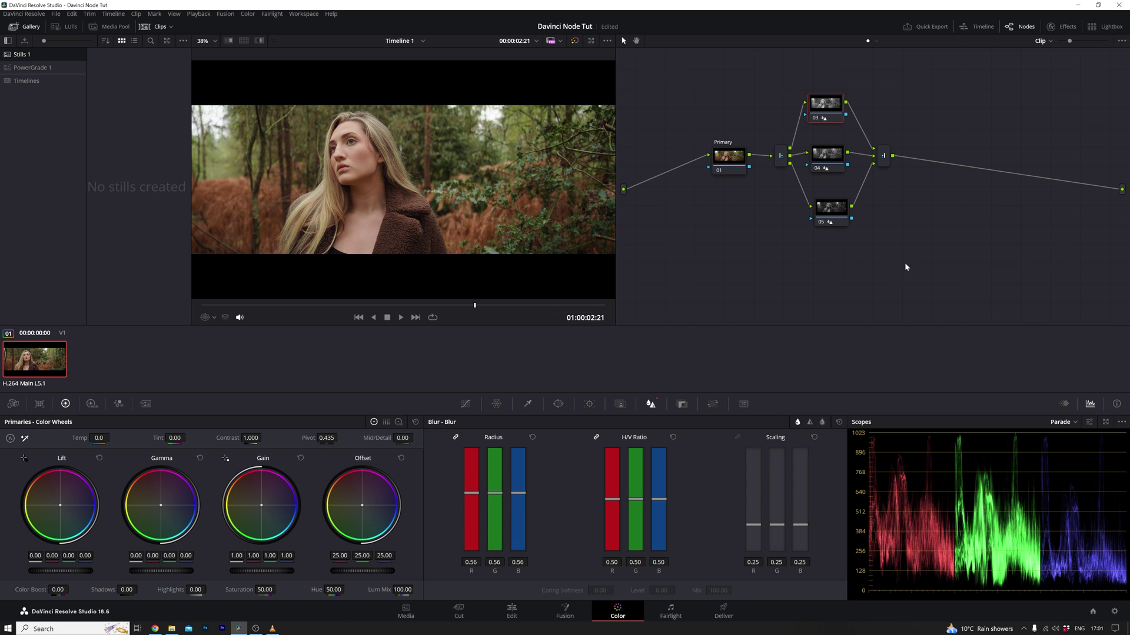